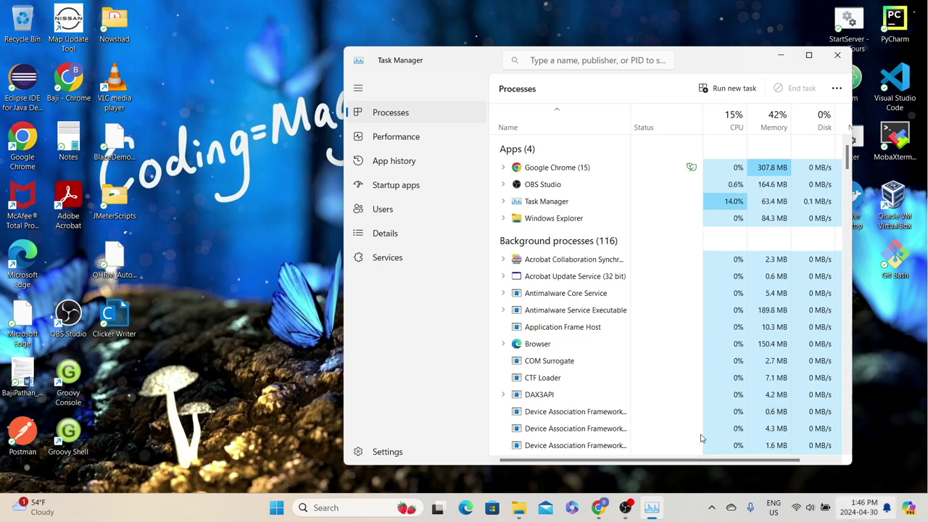
Maximize the Task Manager window and look through the full list of apps, background processes and Windows services hosts
left_click(808, 56)
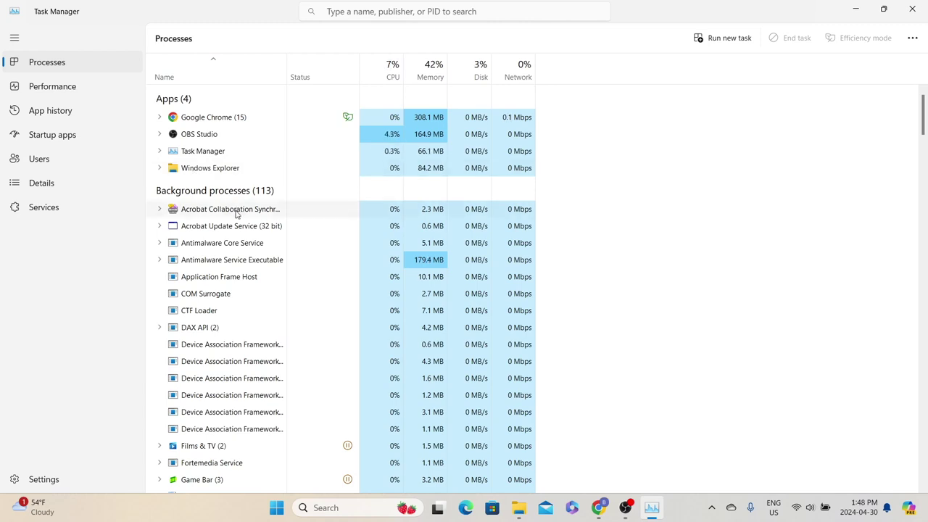
scroll(231, 285, "down", 14)
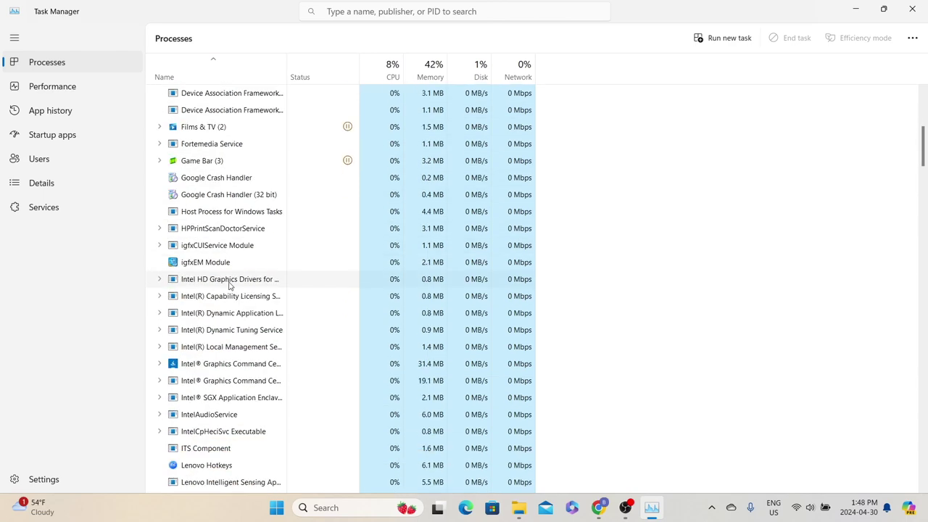
scroll(231, 284, "down", 20)
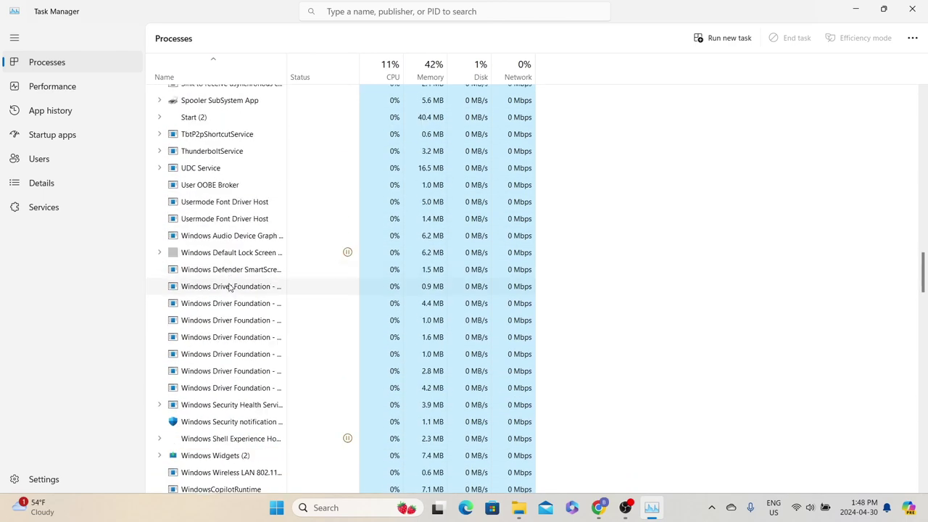
scroll(229, 287, "down", 8)
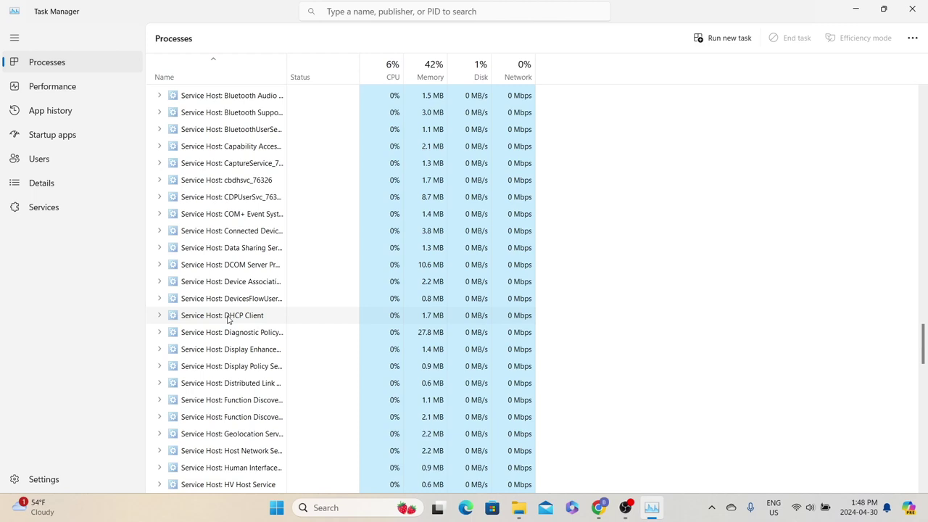
scroll(370, 82, "up", 15)
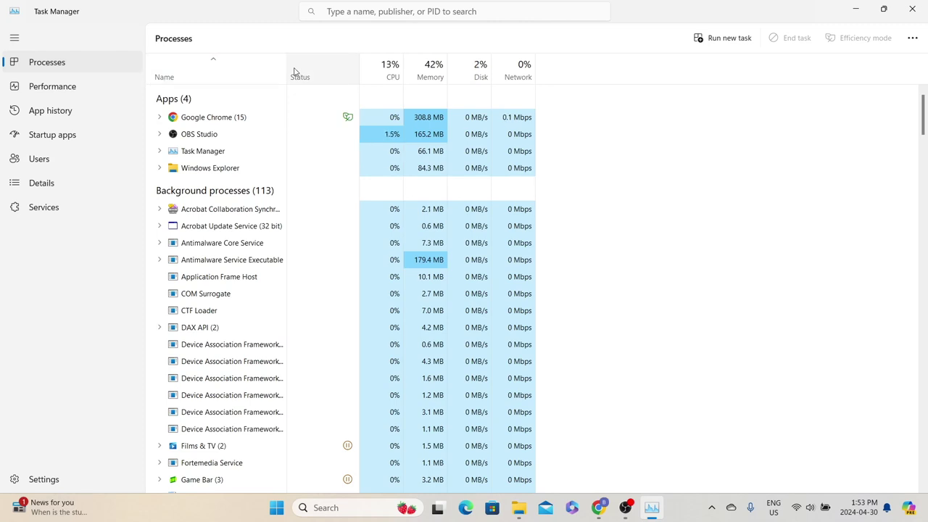
Add the PID column to the process list
right_click(314, 76)
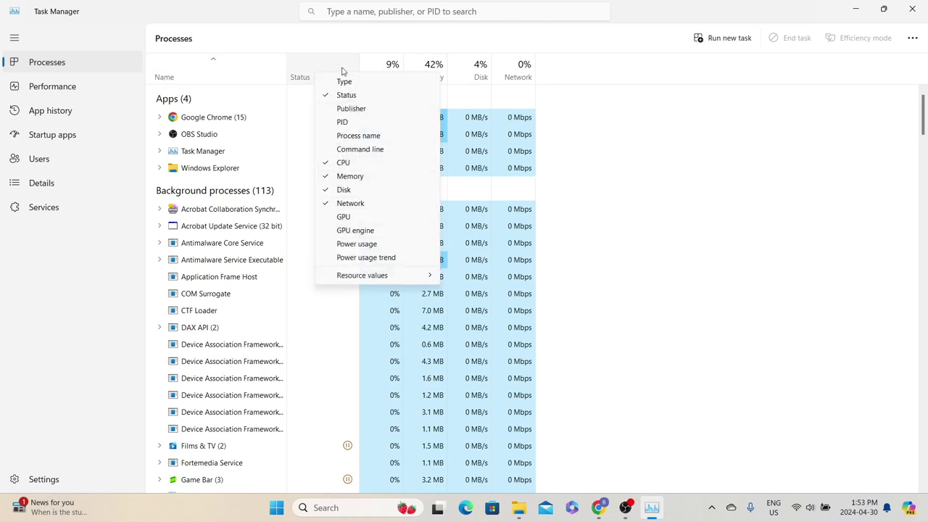
left_click(344, 122)
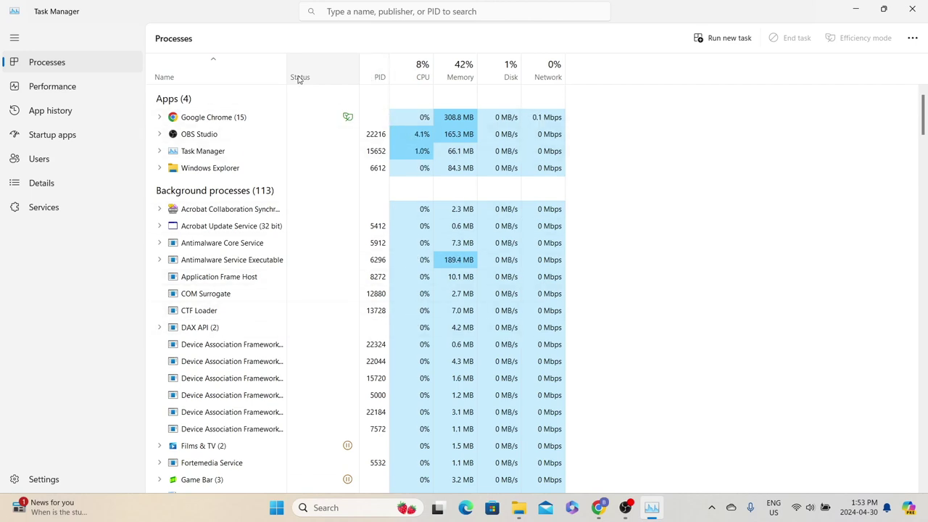
Show the CPU performance data and change its graph to separate graphs for each logical processor
left_click(42, 87)
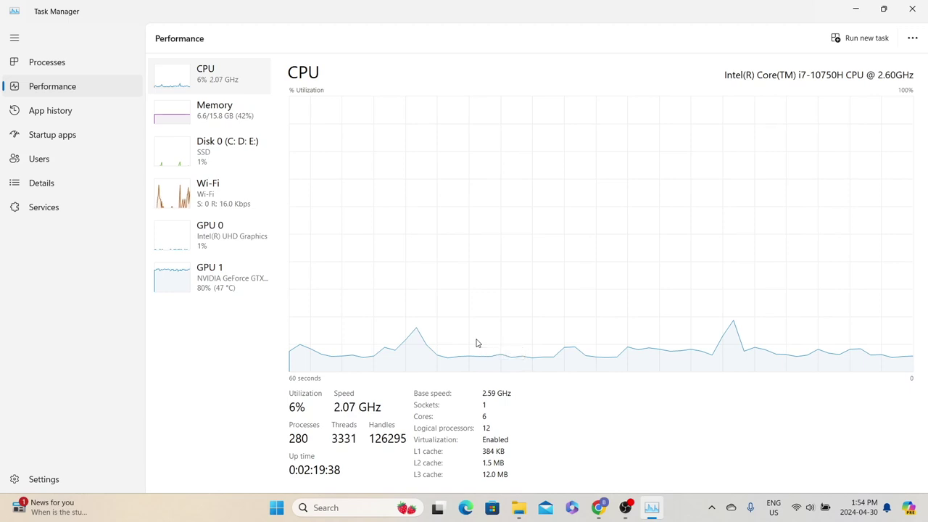
right_click(476, 152)
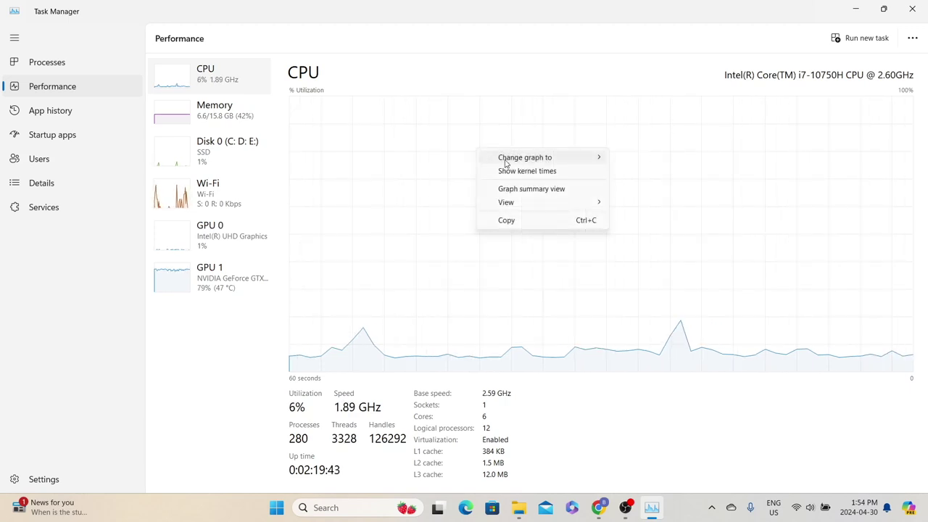
mouse_move(551, 156)
left_click(683, 172)
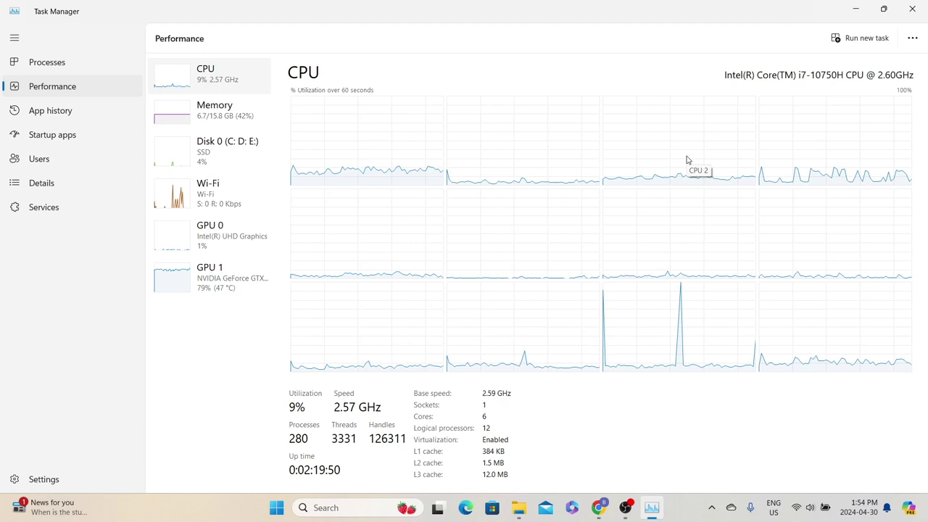
View the performance graphs for Memory, Disk 0 and Wi-Fi
left_click(227, 115)
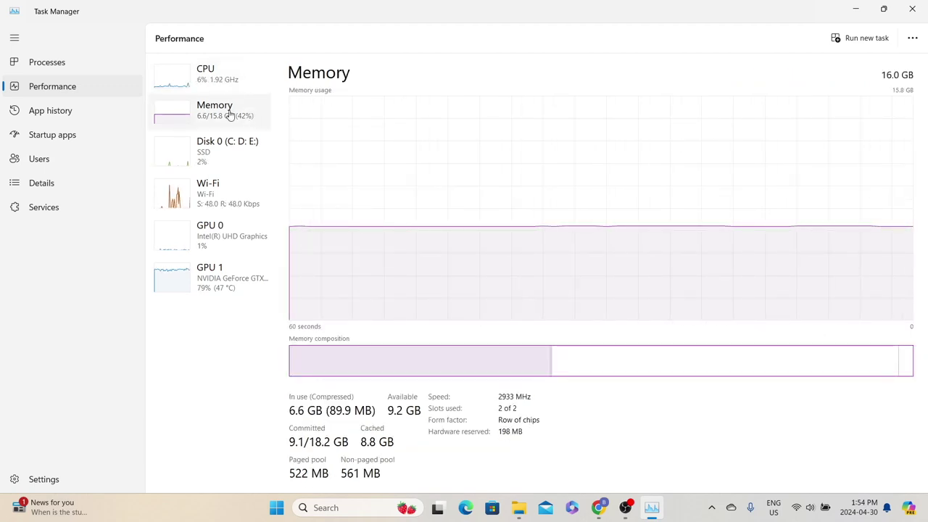
left_click(191, 166)
left_click(198, 187)
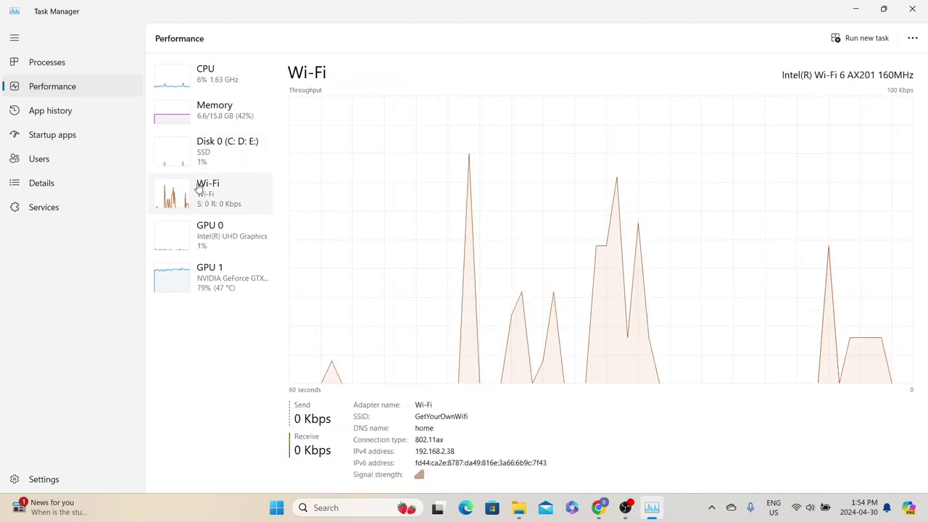
Return to the CPU performance data and change its graph back to overall utilization
left_click(200, 73)
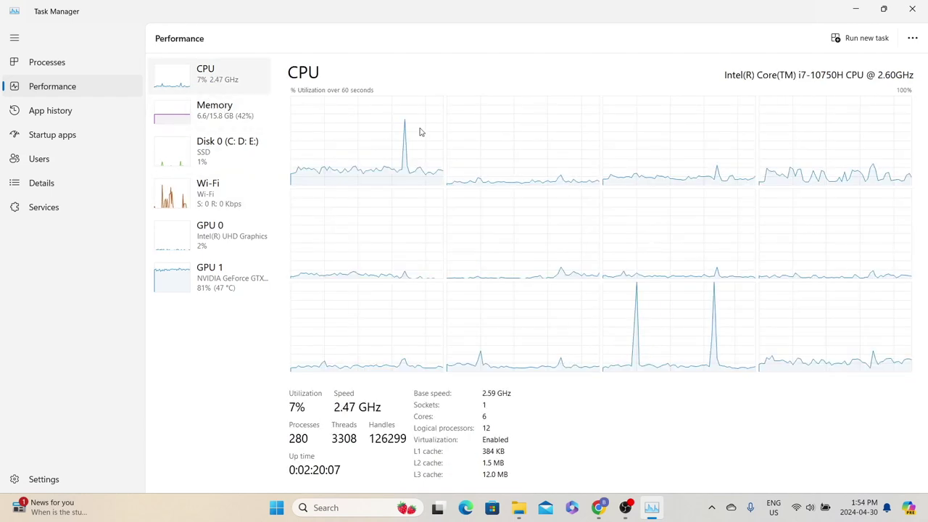
right_click(387, 125)
mouse_move(390, 134)
left_click(569, 133)
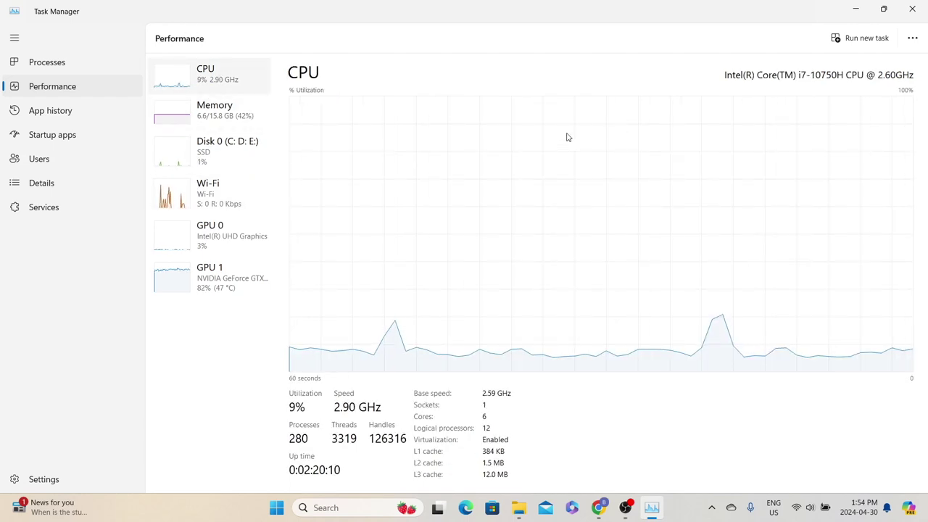
Review the app history, startup apps, users, process details and services information in turn
left_click(72, 109)
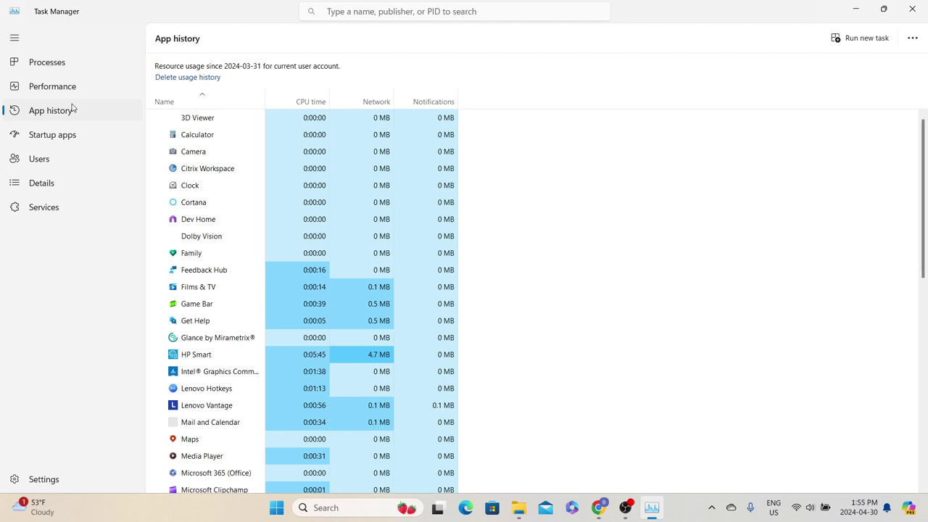
left_click(63, 137)
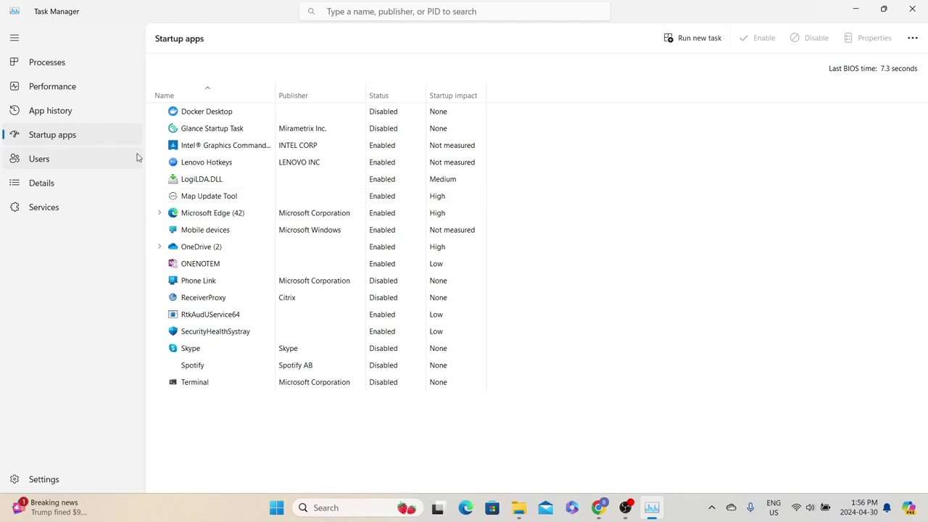
left_click(35, 159)
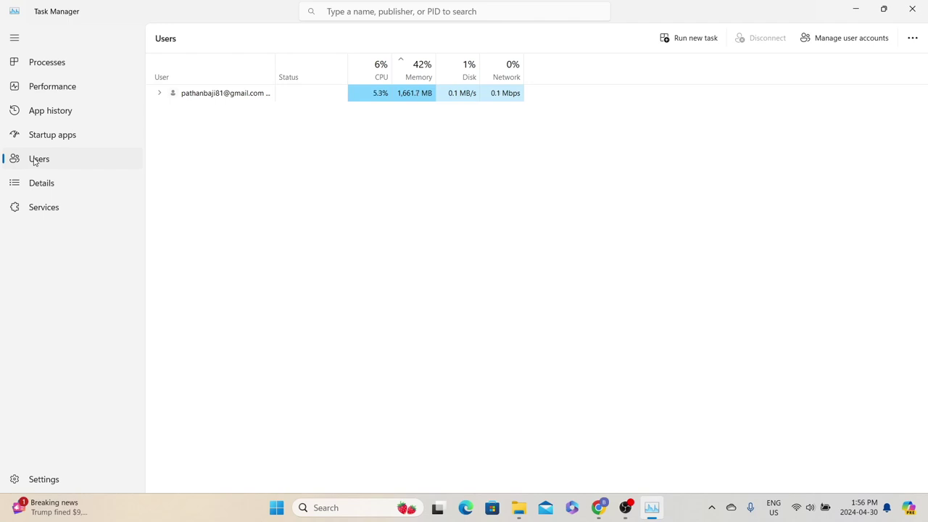
left_click(41, 183)
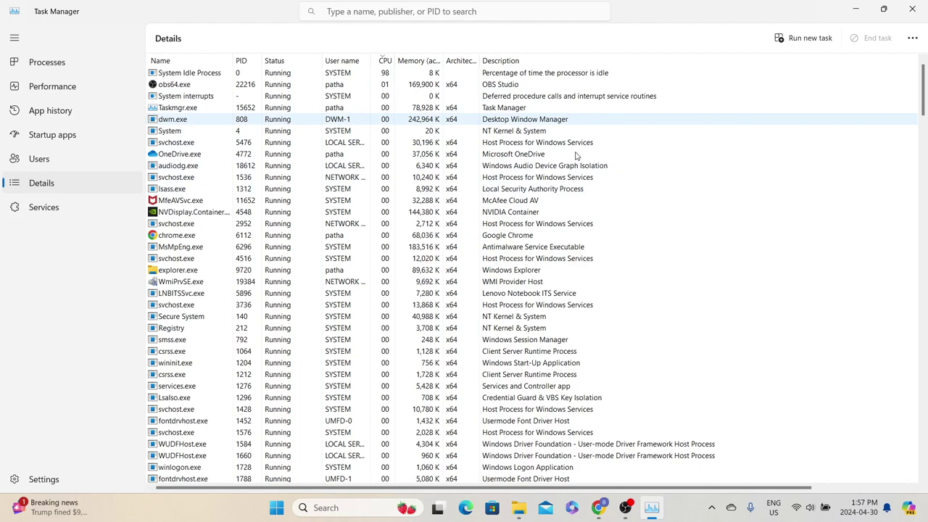
left_click(51, 208)
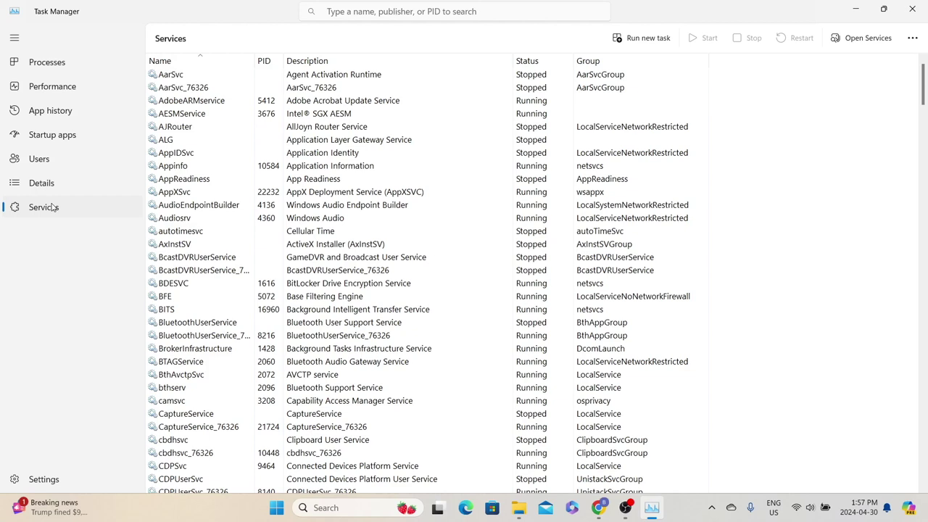
Return to the process list, close the open File Explorer window, and view the services list again
left_click(10, 65)
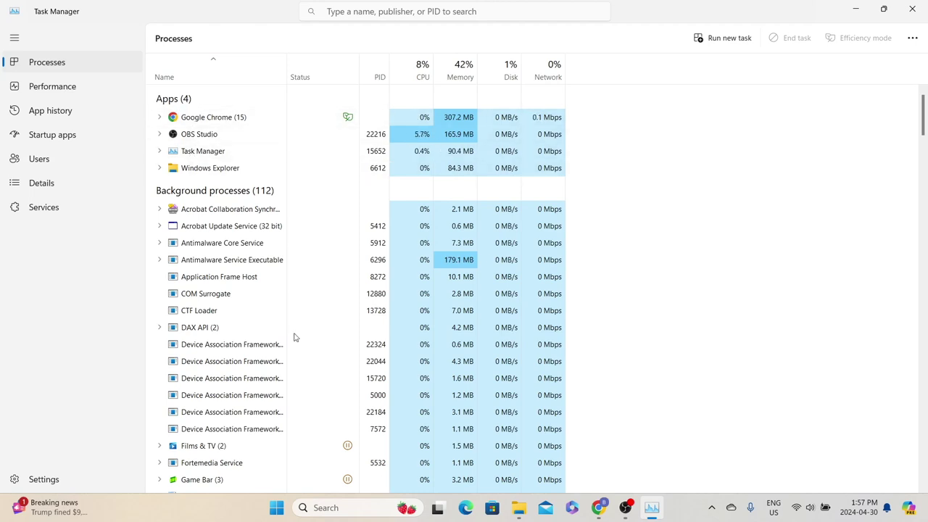
left_click(519, 510)
left_click(496, 476)
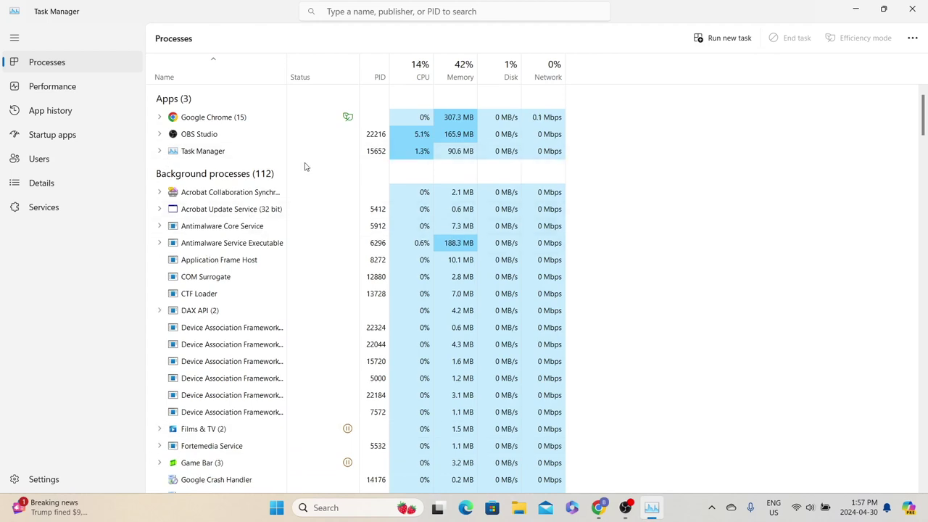
left_click(43, 207)
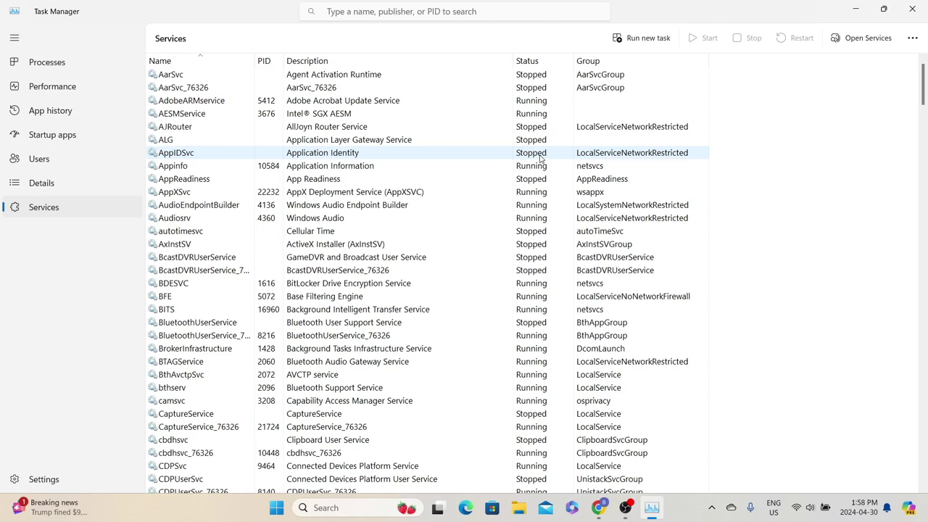
In the Task Manager settings, set the default start page to Performance
left_click(41, 481)
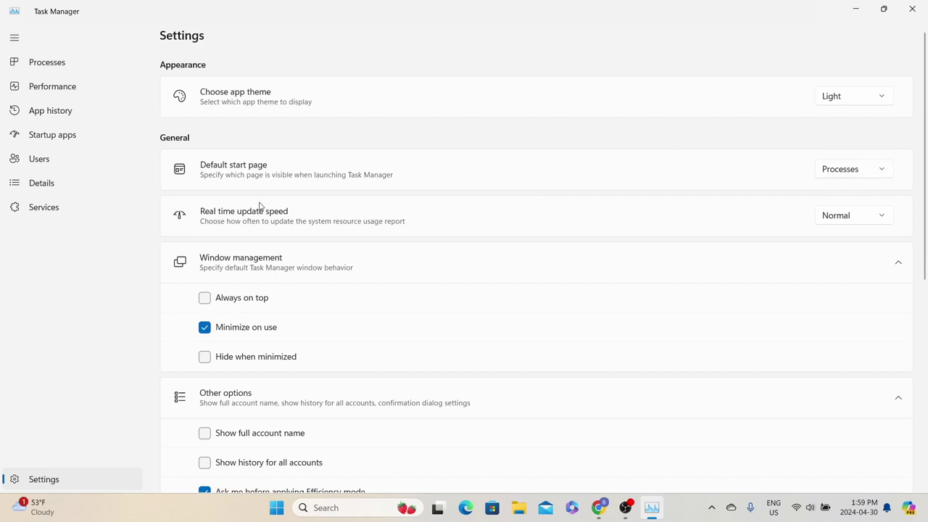
left_click(854, 164)
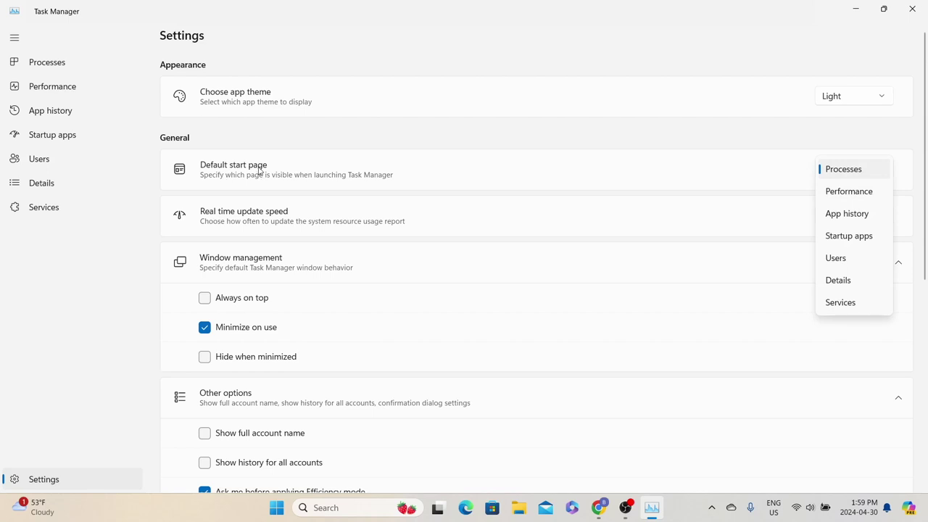
left_click(874, 191)
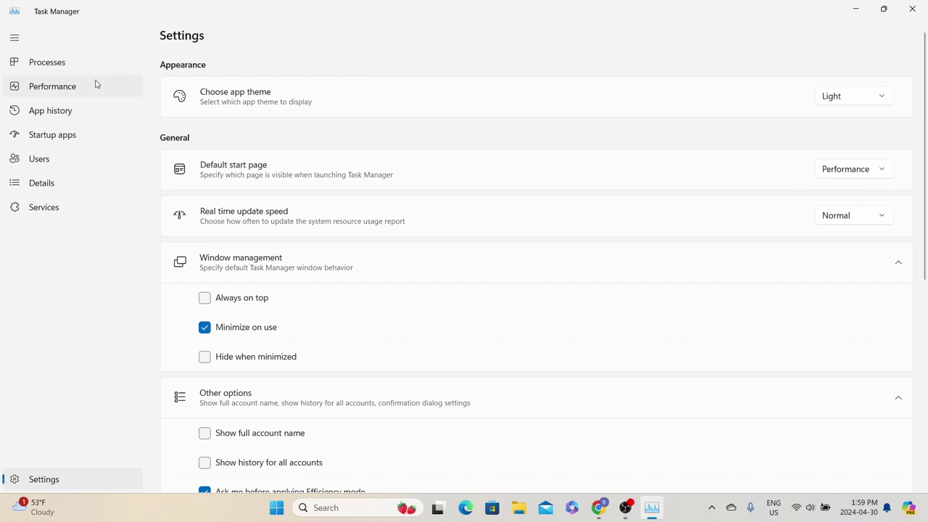
Set the default start page back to Processes
left_click(861, 170)
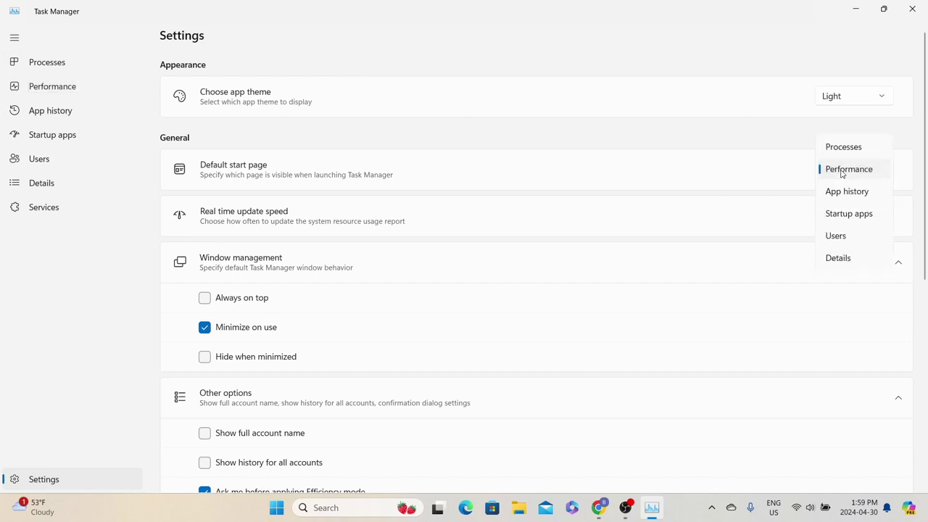
left_click(846, 148)
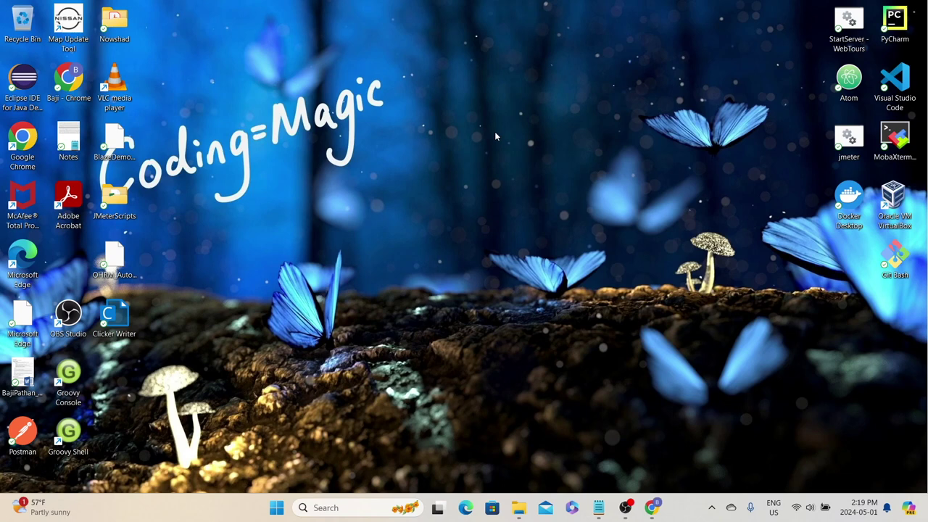
Search Windows for "perfmon", open Performance Monitor and maximize its window
left_click(304, 508)
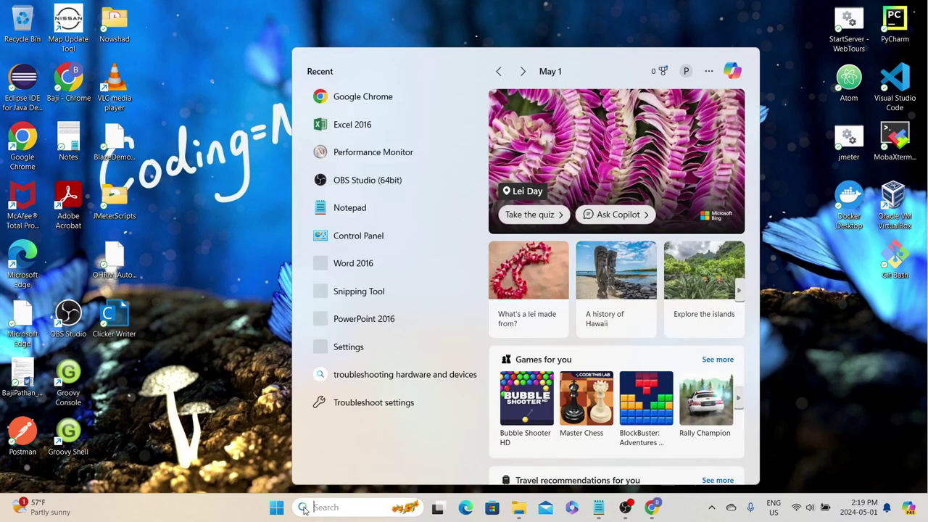
type("perfmo")
key("BackSpace")
type("erfmon")
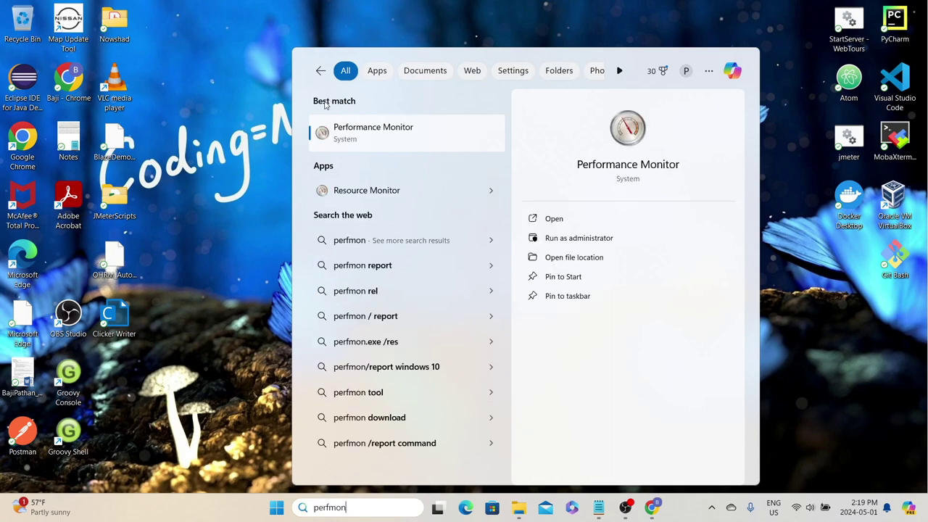
left_click(368, 136)
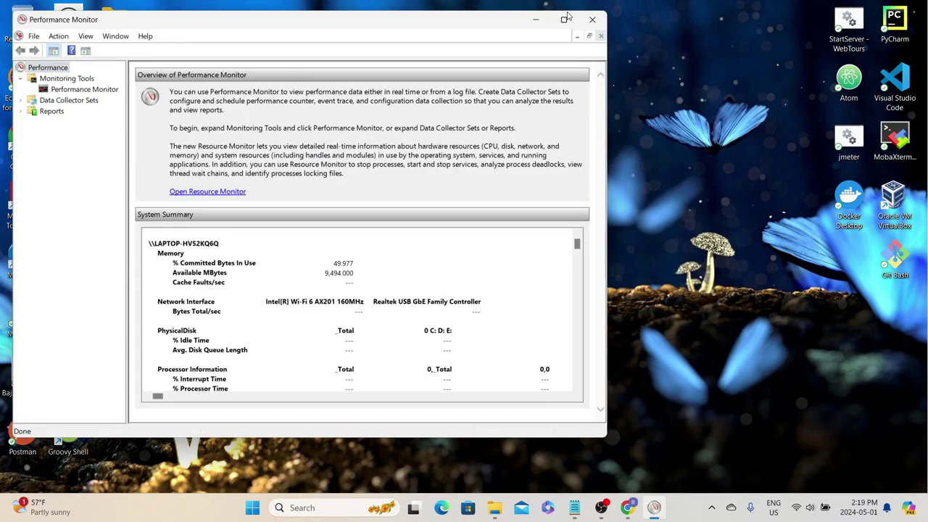
left_click(568, 16)
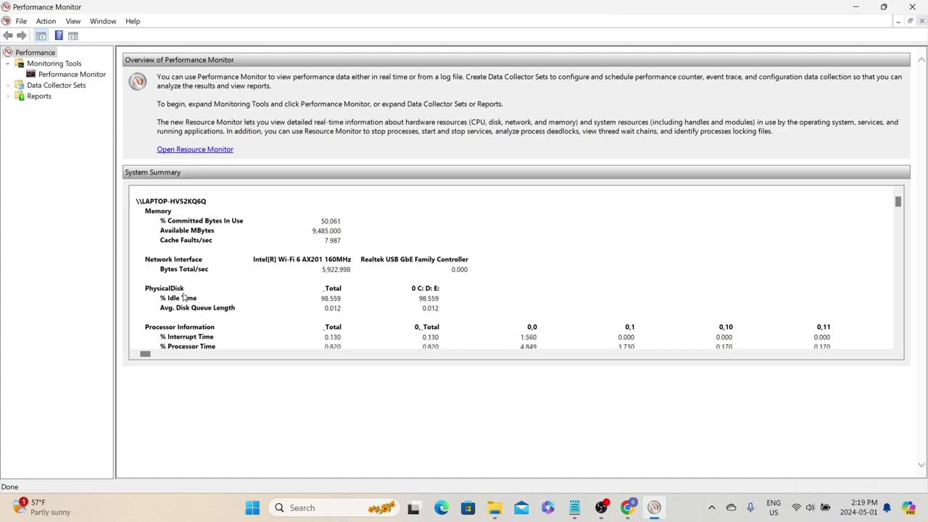
Open Resource Monitor from the overview page, review its Memory, Disk, Network and Overview pages, and close it
scroll(230, 253, "down", 1)
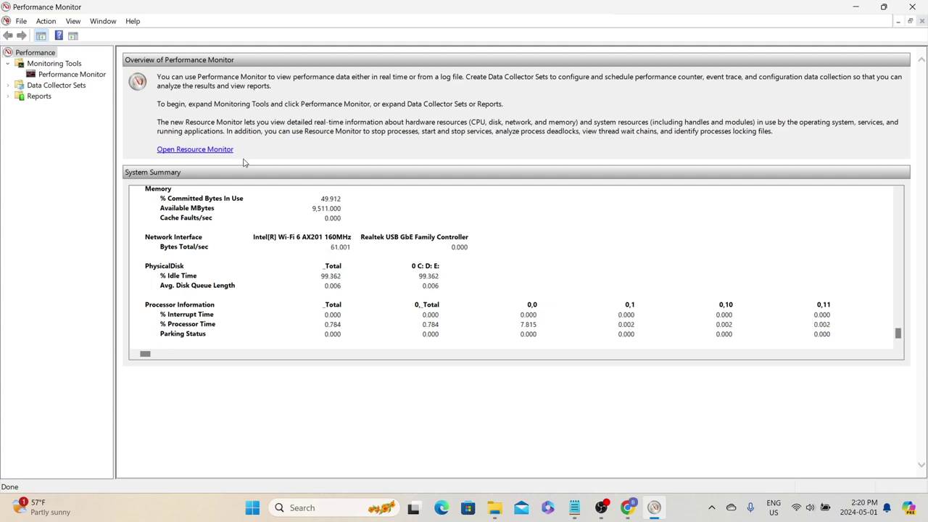
left_click(174, 150)
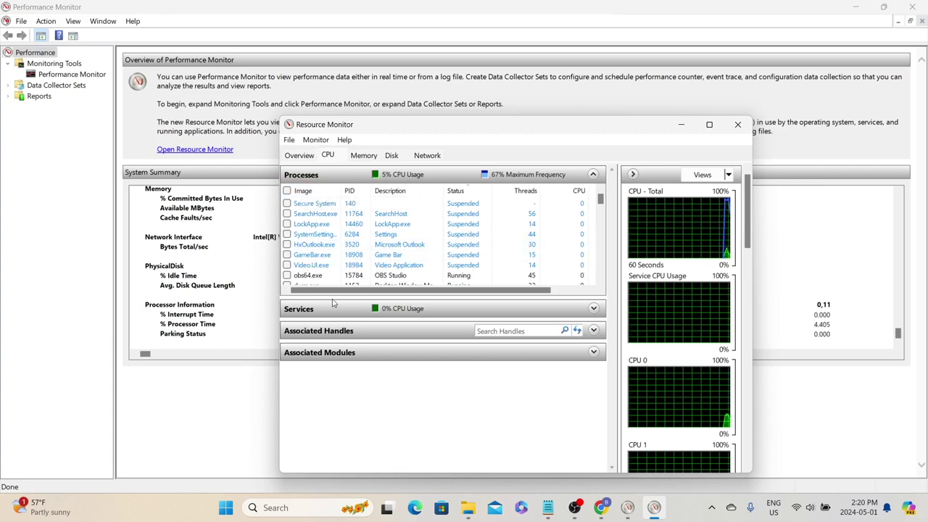
left_click(363, 155)
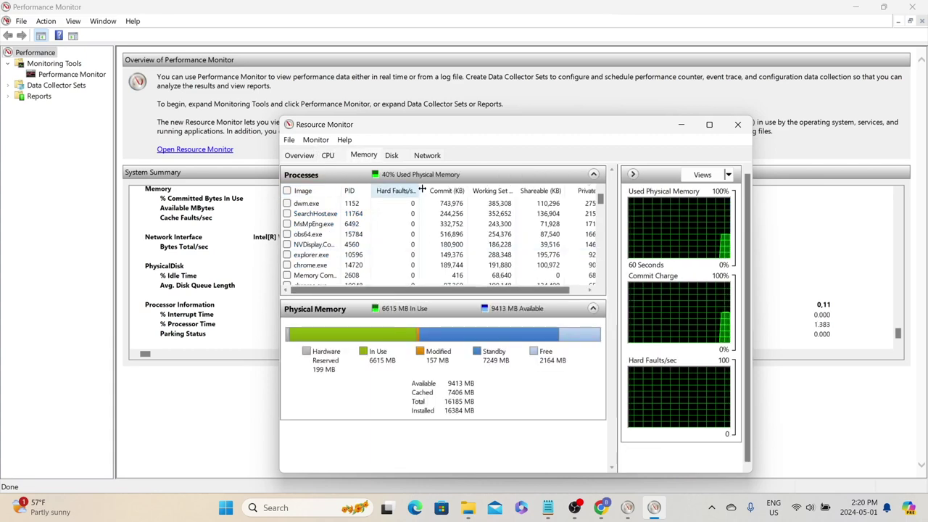
left_click(390, 154)
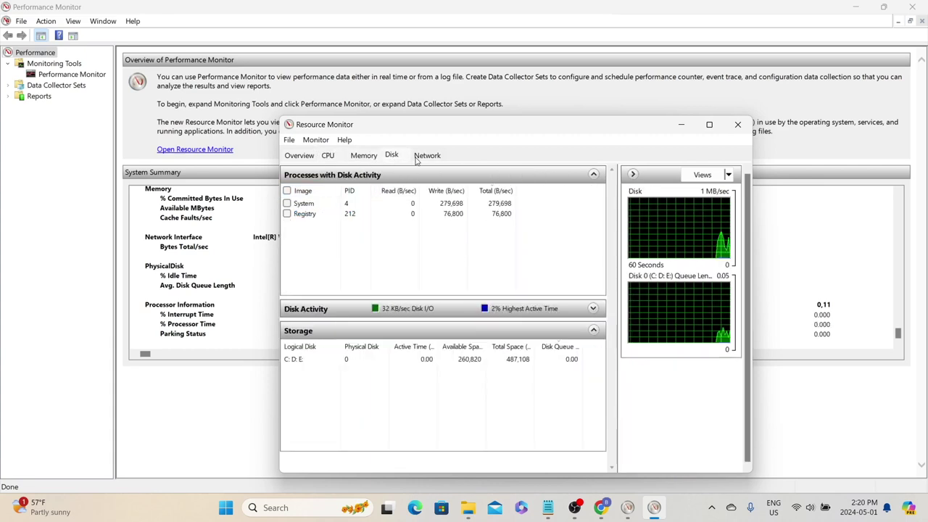
left_click(418, 156)
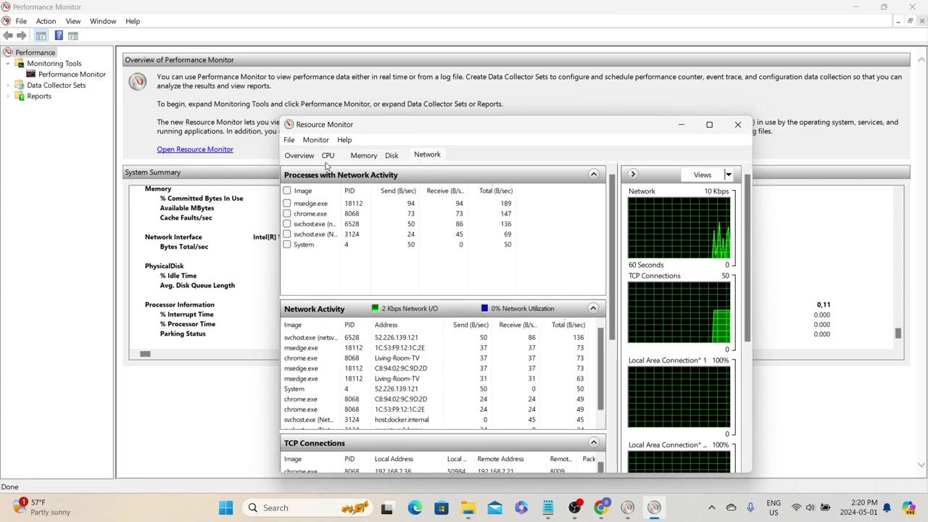
left_click(285, 155)
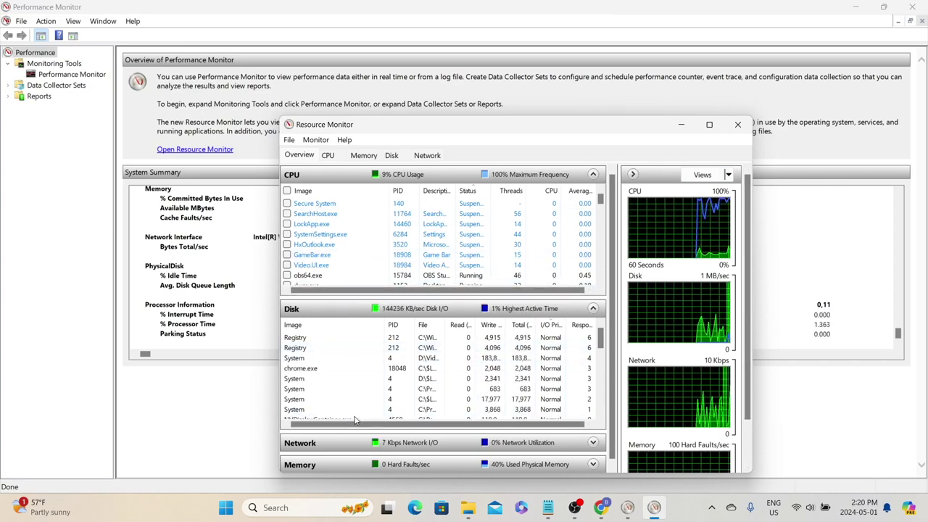
key("alt+F4")
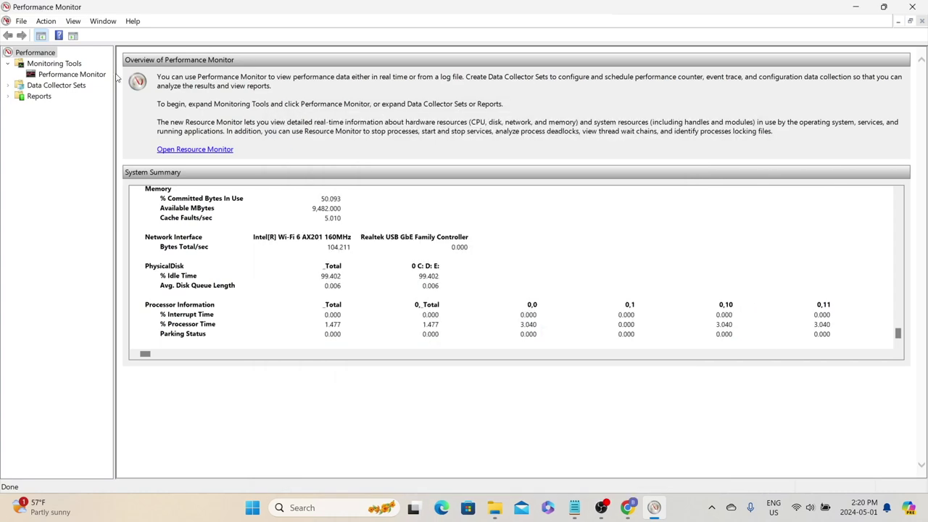
Add the Available MBytes counter from the Memory object to the Performance Monitor graph
left_click(71, 76)
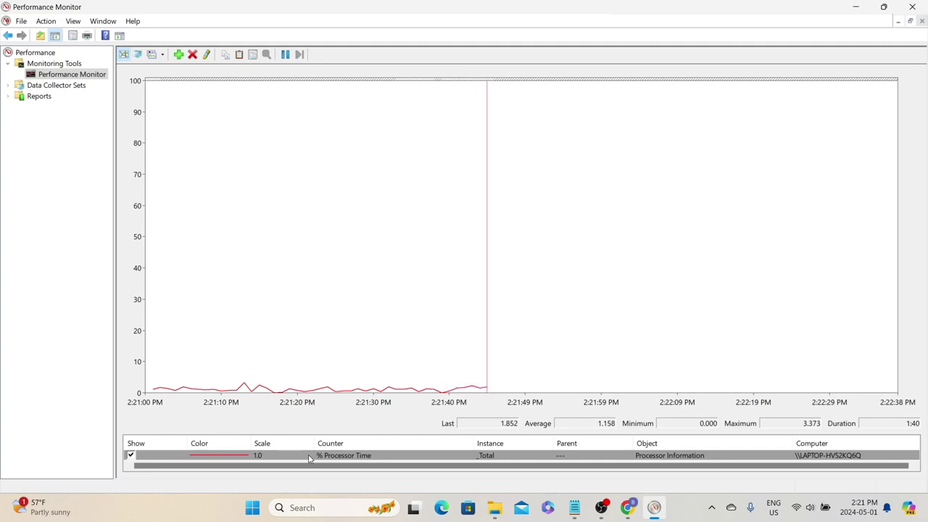
left_click(179, 57)
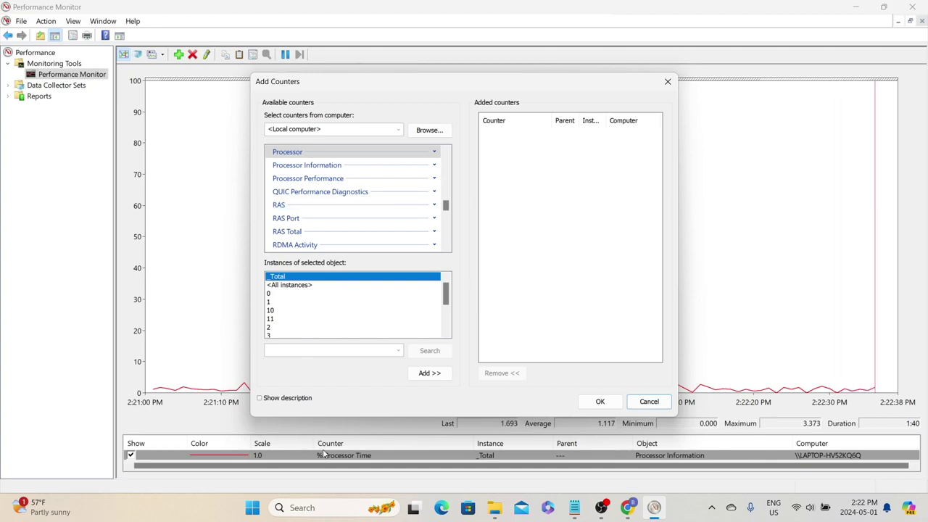
scroll(314, 174, "down", 1)
scroll(313, 175, "up", 5)
scroll(314, 179, "down", 1)
scroll(313, 179, "down", 2)
scroll(308, 183, "up", 6)
scroll(304, 187, "up", 2)
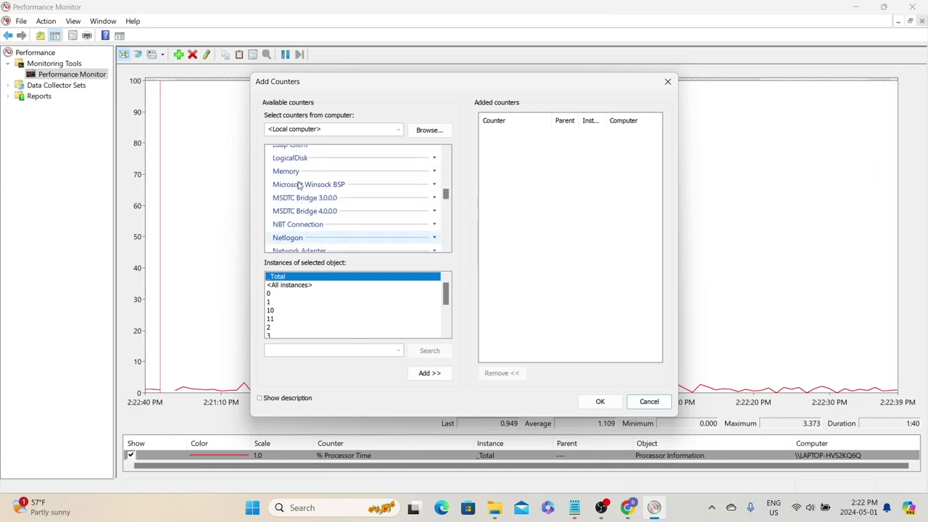
left_click(434, 176)
left_click(319, 217)
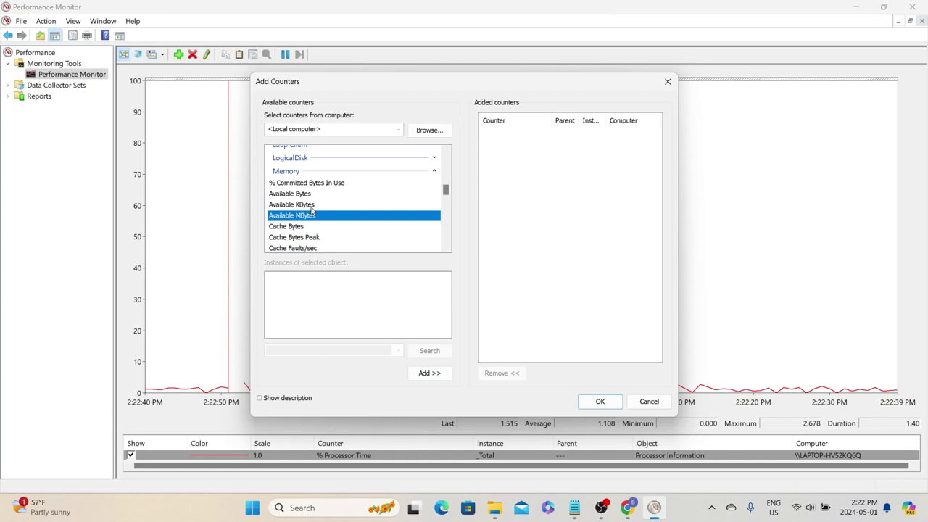
left_click(430, 373)
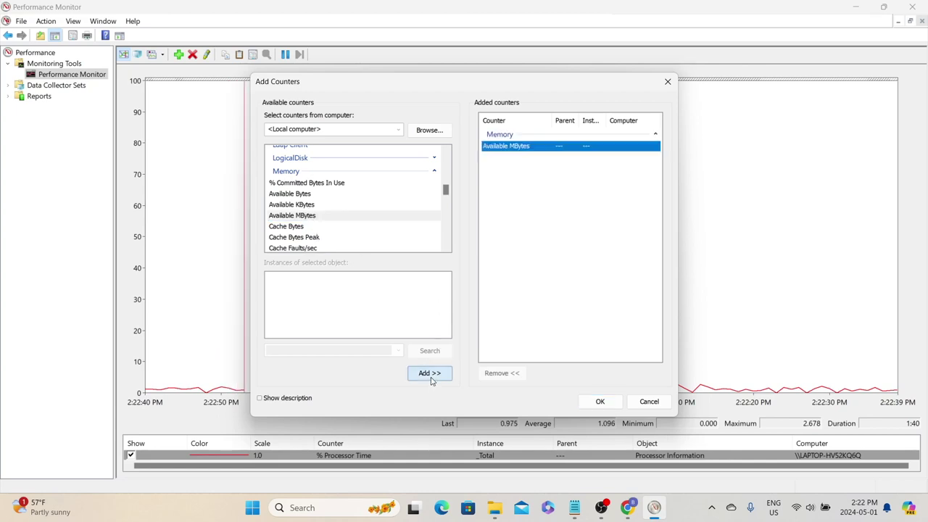
left_click(599, 401)
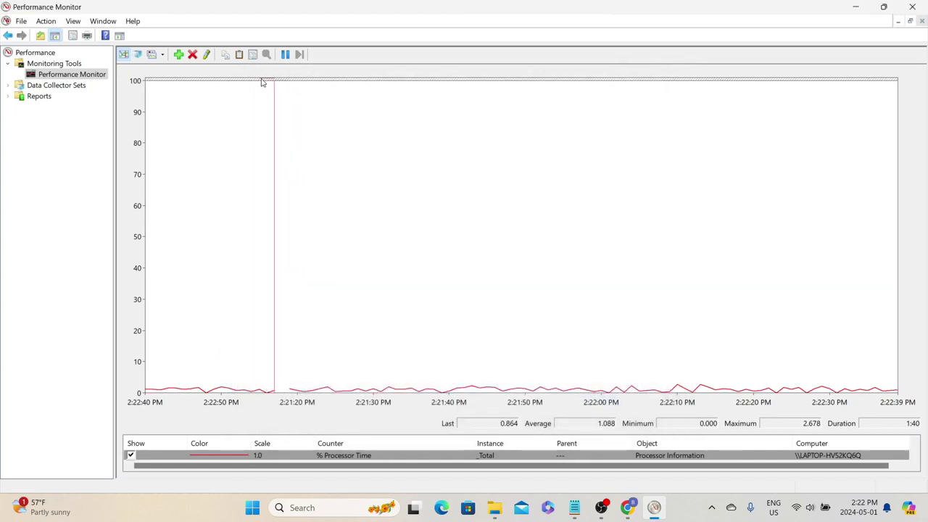
Check the statistics of the Available MBytes and % Processor Time counters by selecting each in the graph legend
scroll(337, 466, "down", 1)
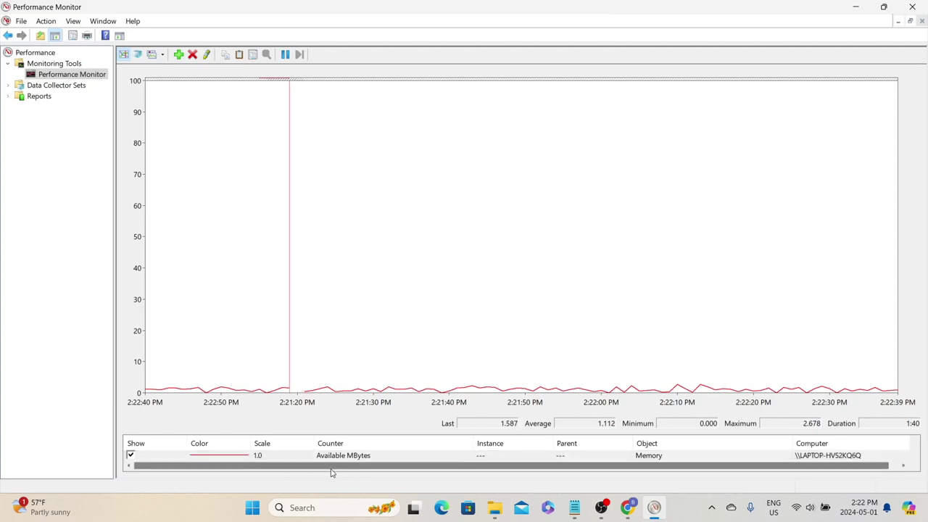
left_click(342, 460)
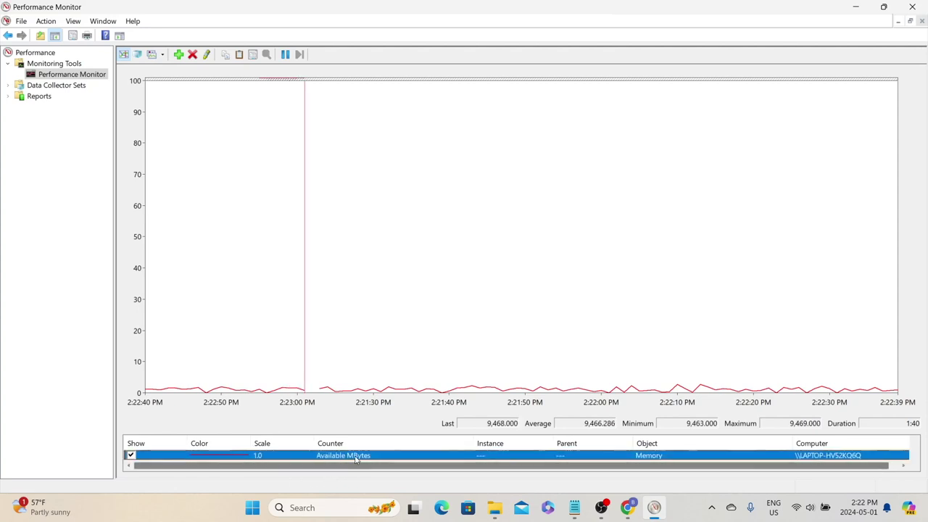
scroll(307, 457, "up", 1)
left_click(307, 455)
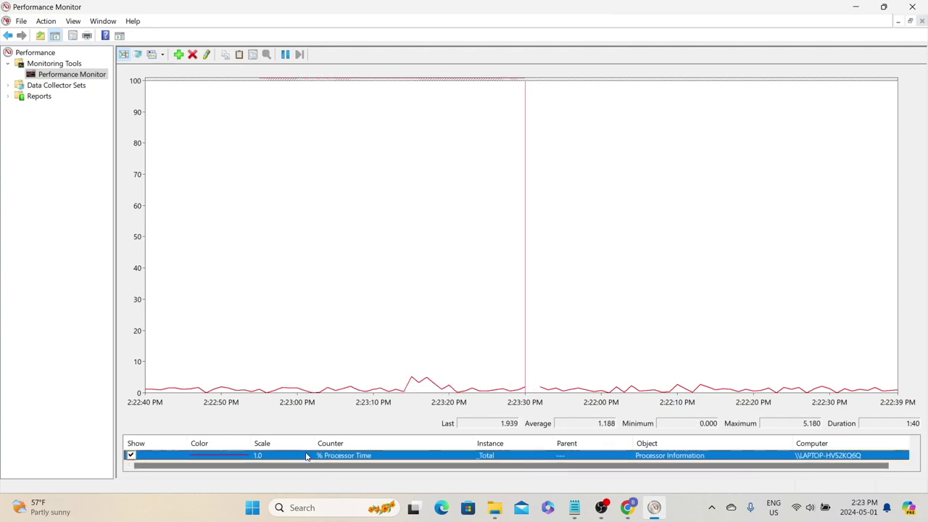
scroll(306, 456, "down", 1)
scroll(306, 456, "up", 1)
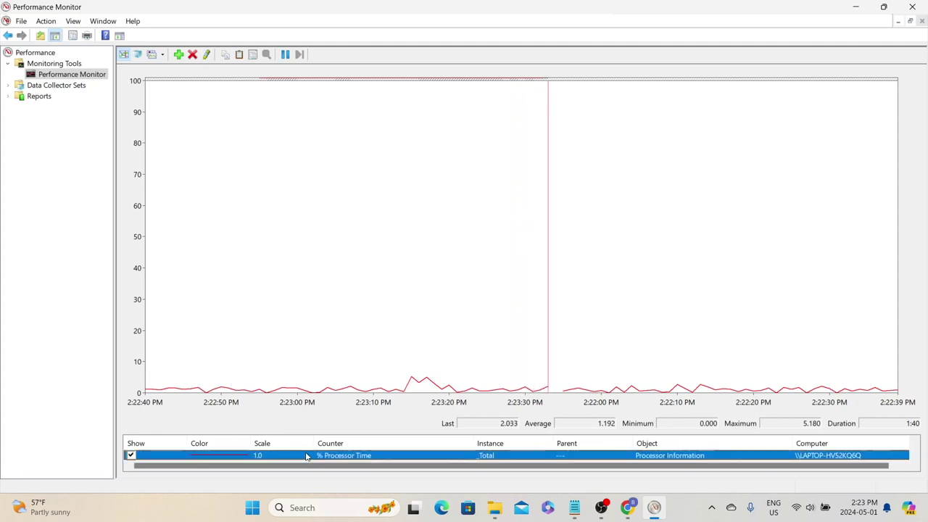
In the graph's data properties, give the Available MBytes counter a dark green colour and a thicker line, and apply the change
double_click(306, 456)
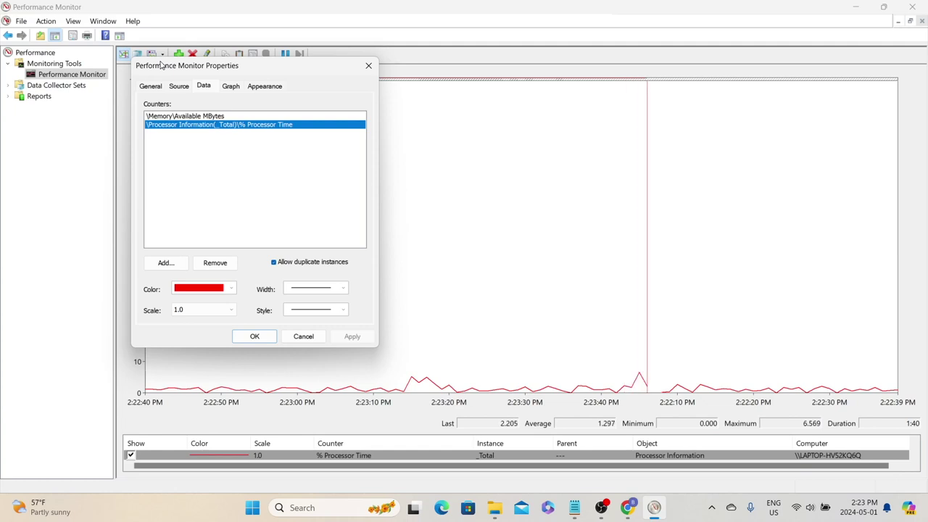
left_click(206, 117)
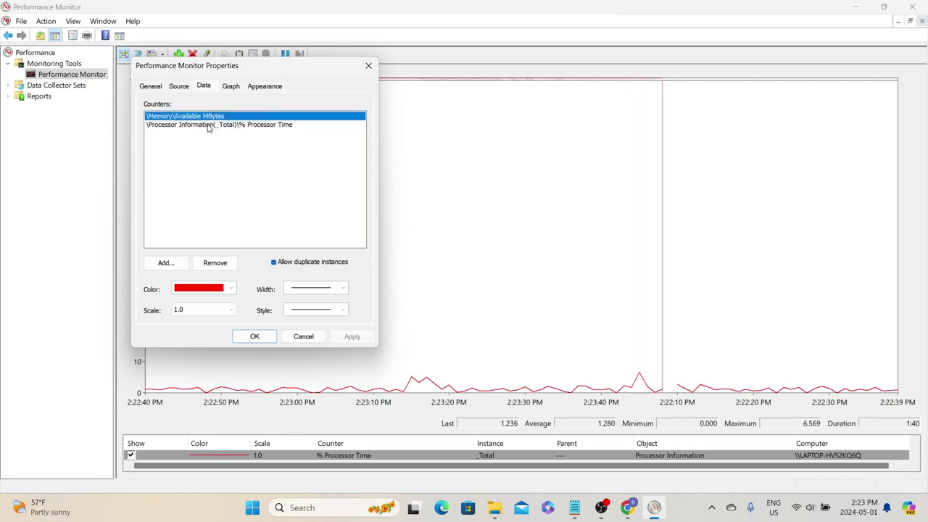
left_click(209, 126)
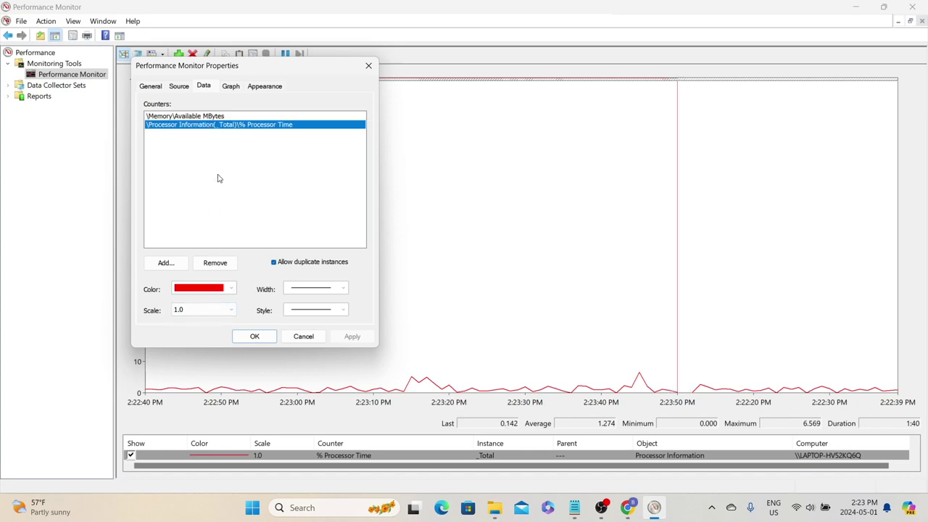
left_click(197, 116)
left_click(217, 288)
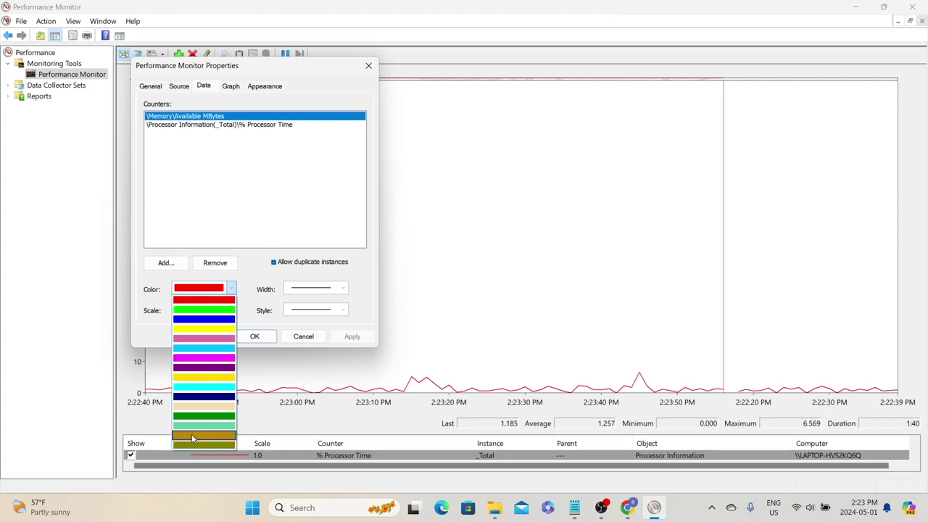
left_click(203, 415)
left_click(326, 287)
left_click(312, 299)
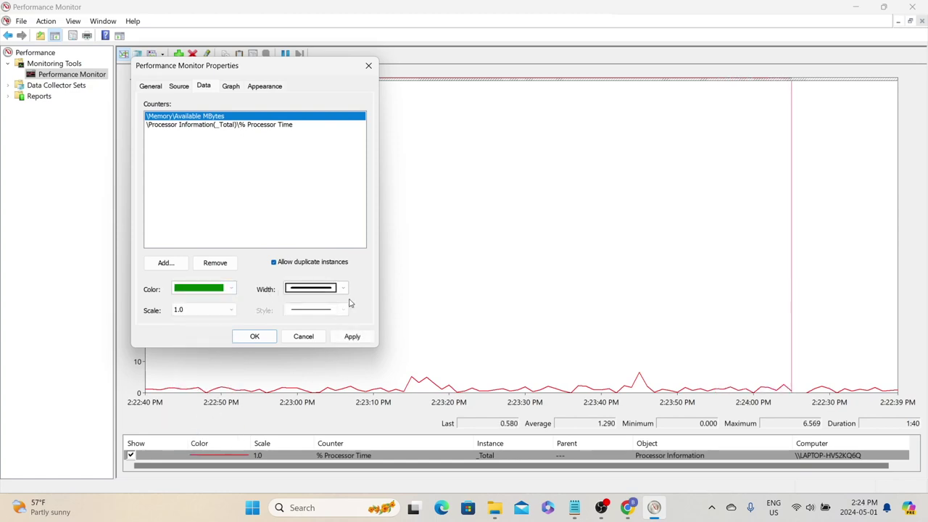
left_click(360, 344)
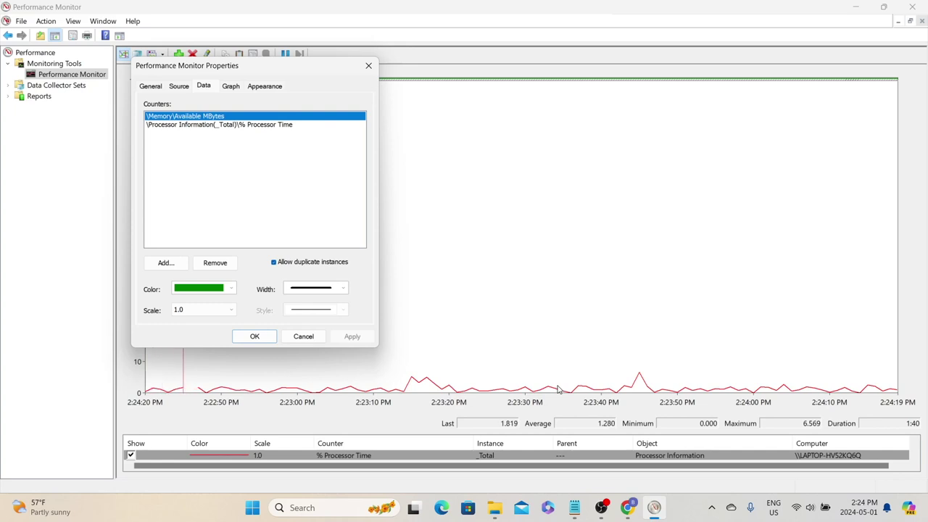
Set the graph title to "Performance Monitor Overview", apply it and close the properties
left_click(158, 87)
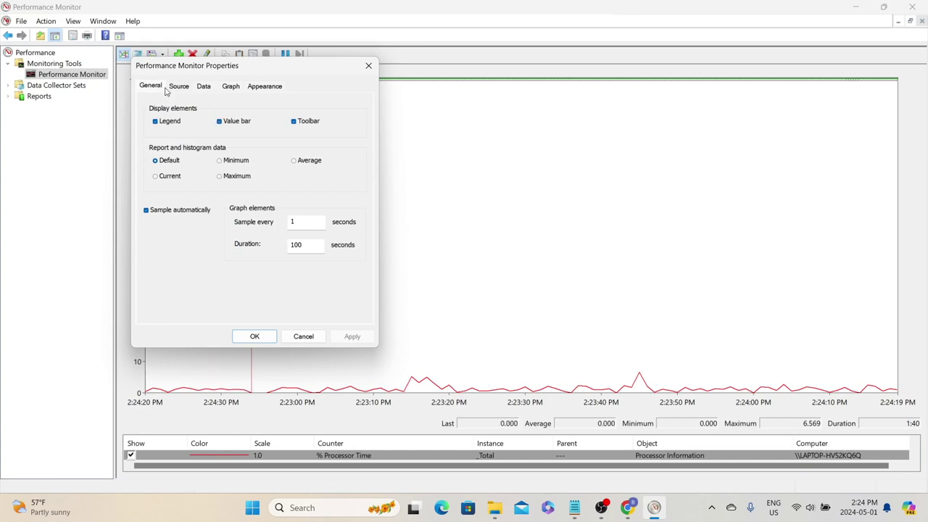
left_click(253, 86)
left_click(230, 86)
left_click(235, 162)
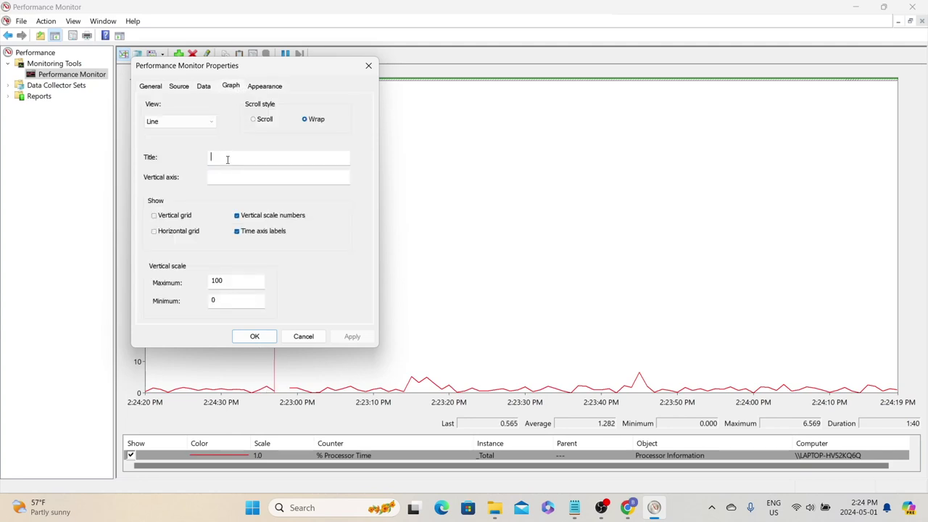
type("Performance Monitor Overview")
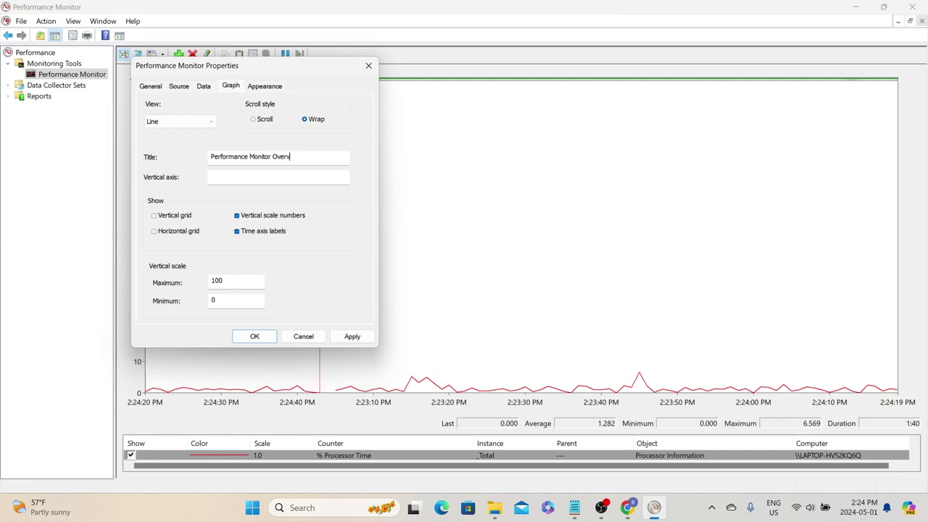
left_click(352, 337)
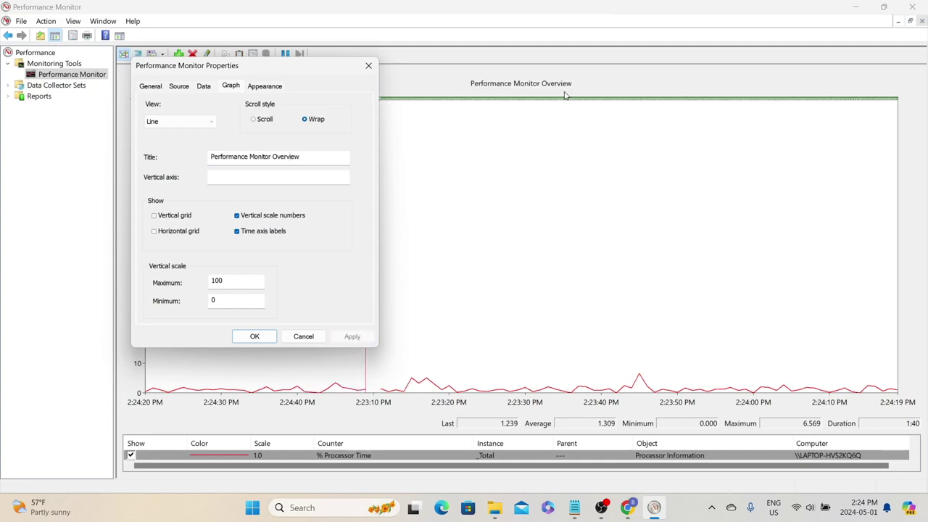
left_click(248, 183)
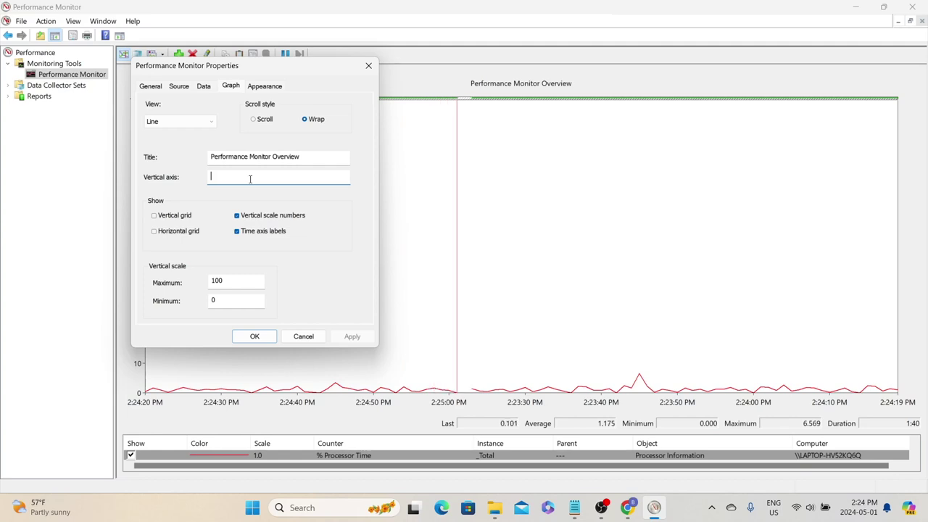
left_click(233, 334)
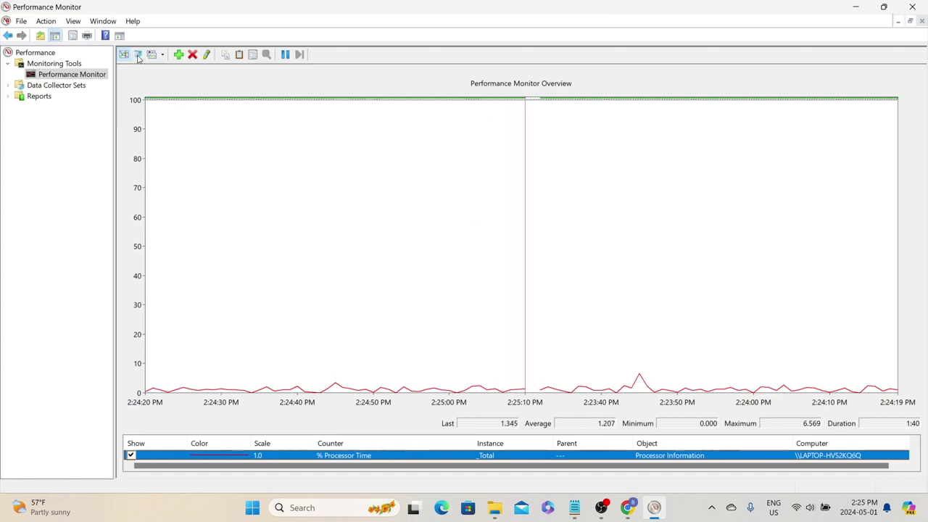
View the counters as a histogram bar and as a report, and return to the line graph
left_click(163, 55)
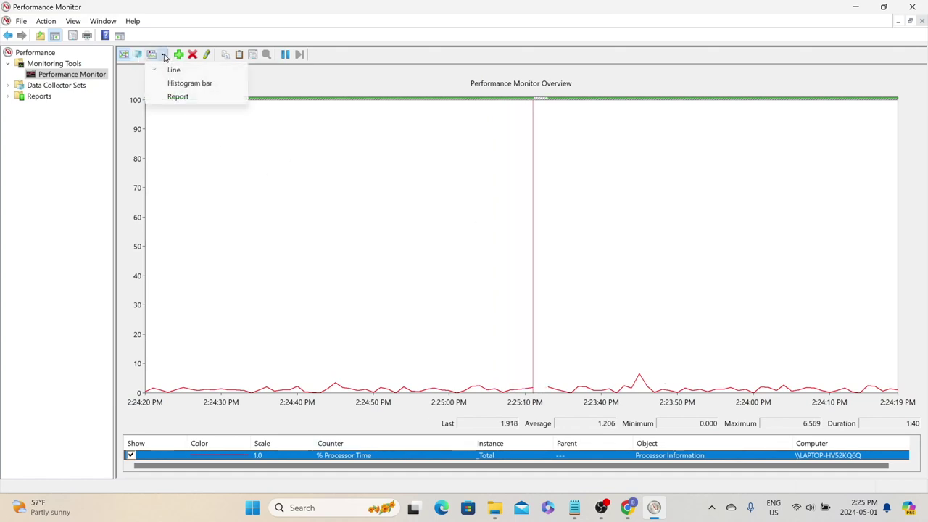
left_click(172, 83)
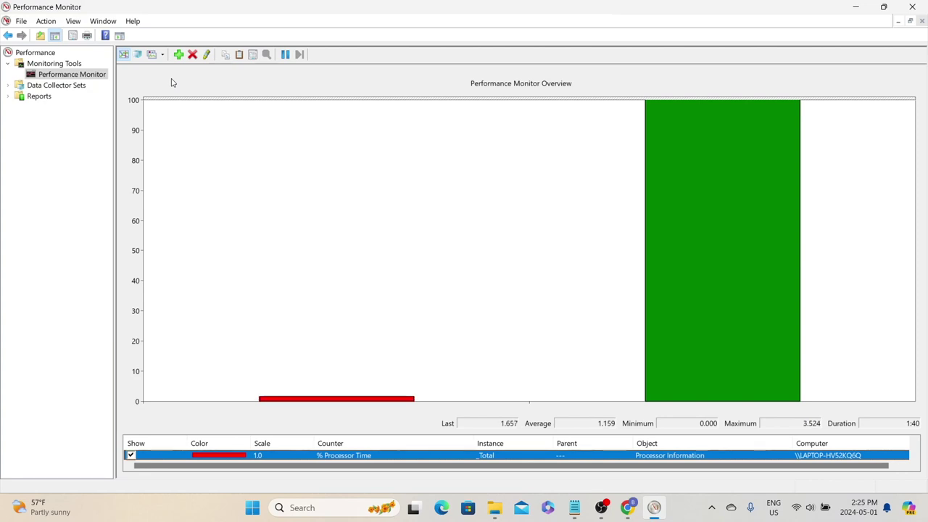
left_click(156, 54)
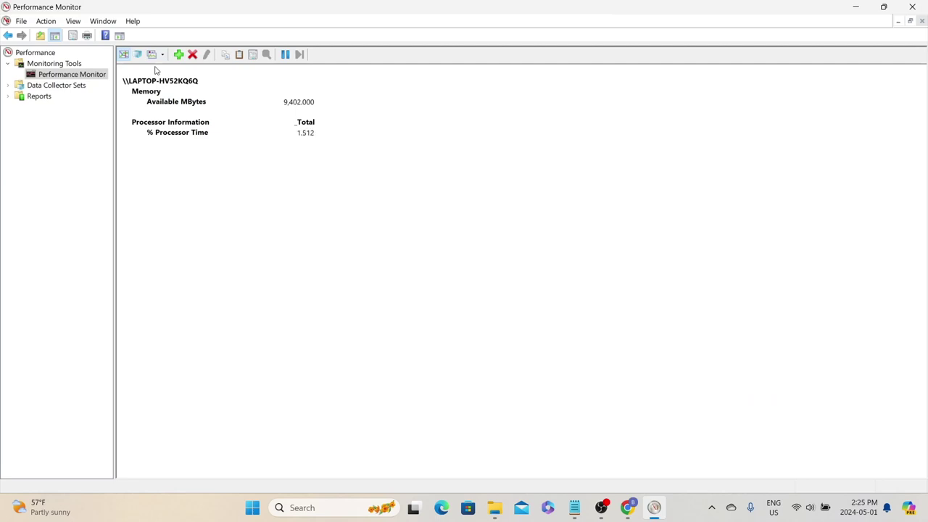
left_click(161, 55)
left_click(166, 68)
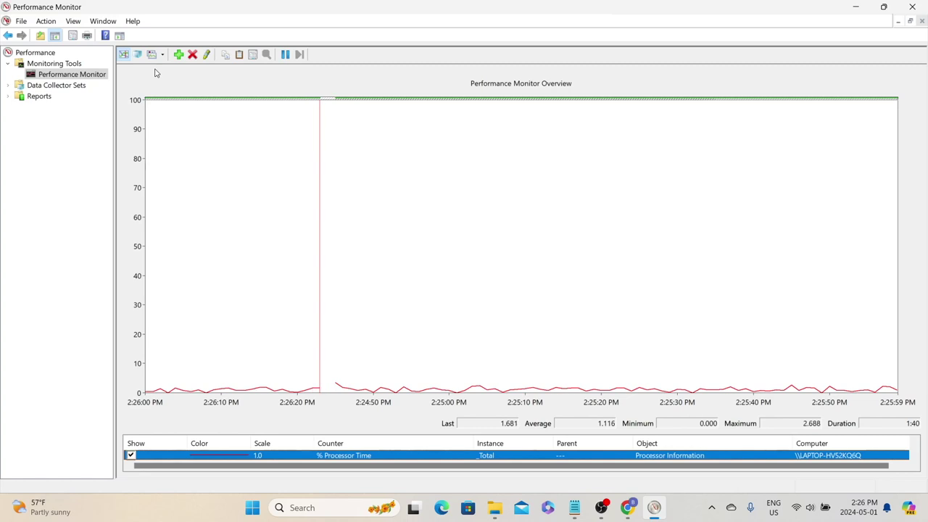
Start a new user-defined data collector set named Performance_Counters and choose to create it manually
left_click(54, 87)
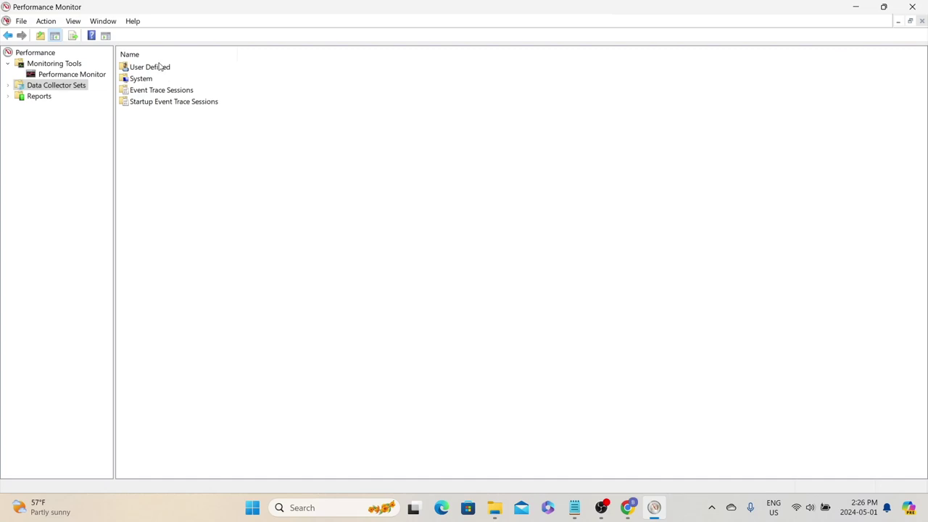
left_click(160, 66)
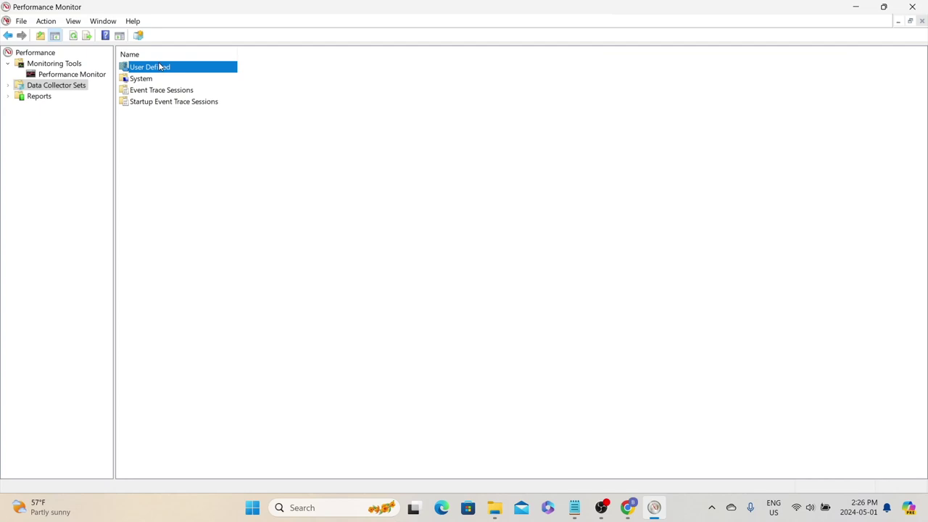
right_click(160, 66)
mouse_move(201, 71)
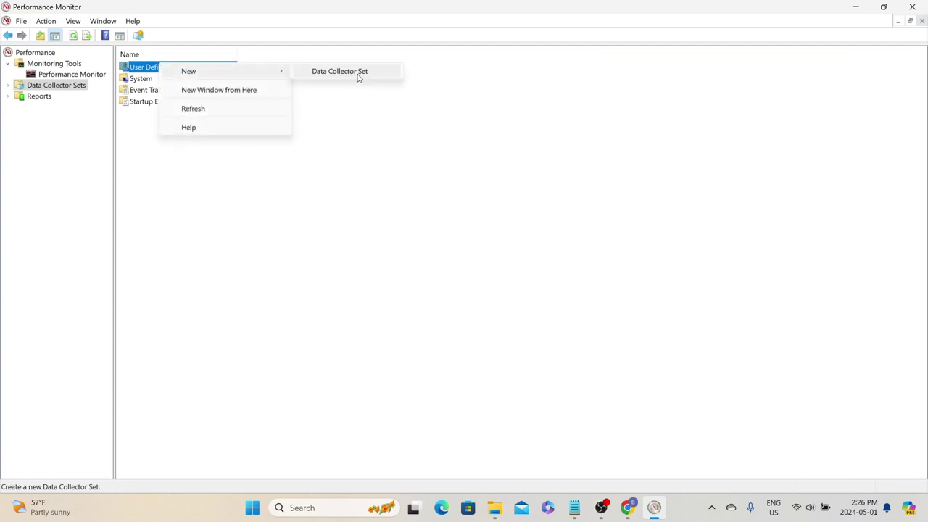
left_click(339, 71)
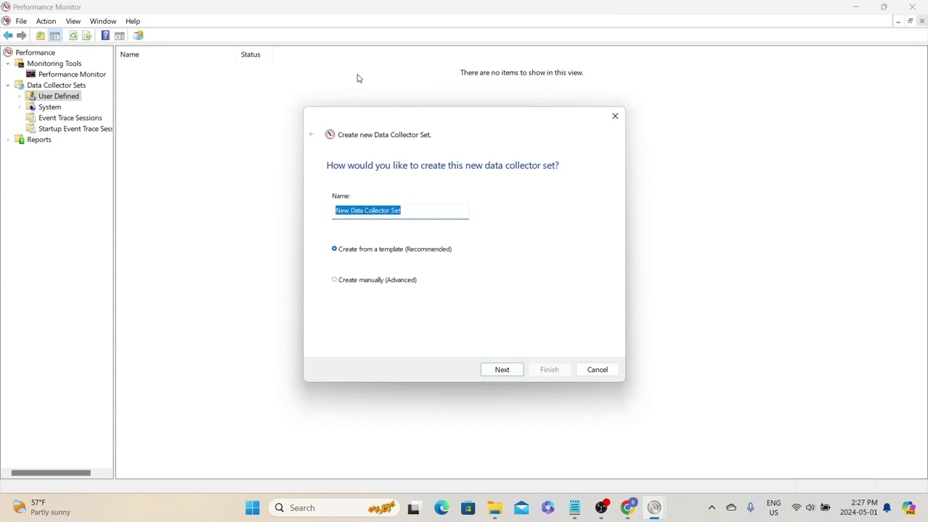
type("Performance_Counters")
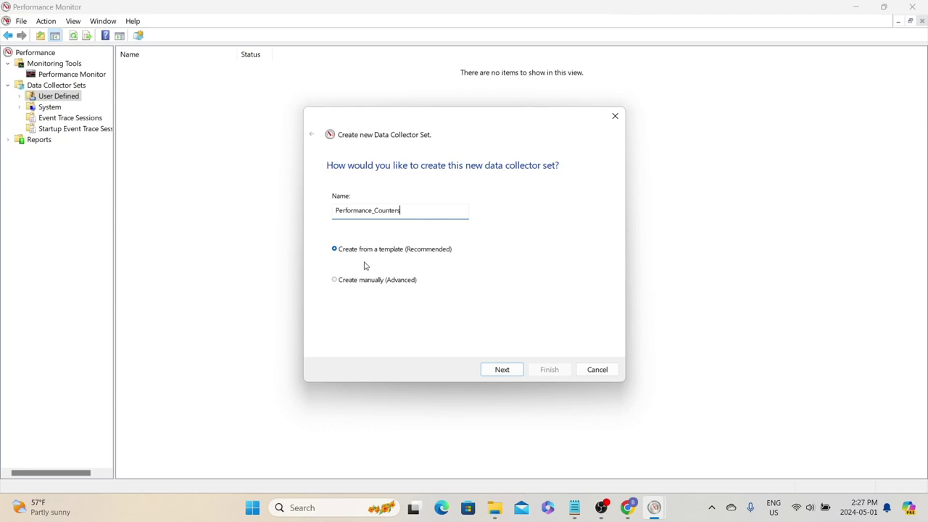
left_click(355, 282)
left_click(497, 372)
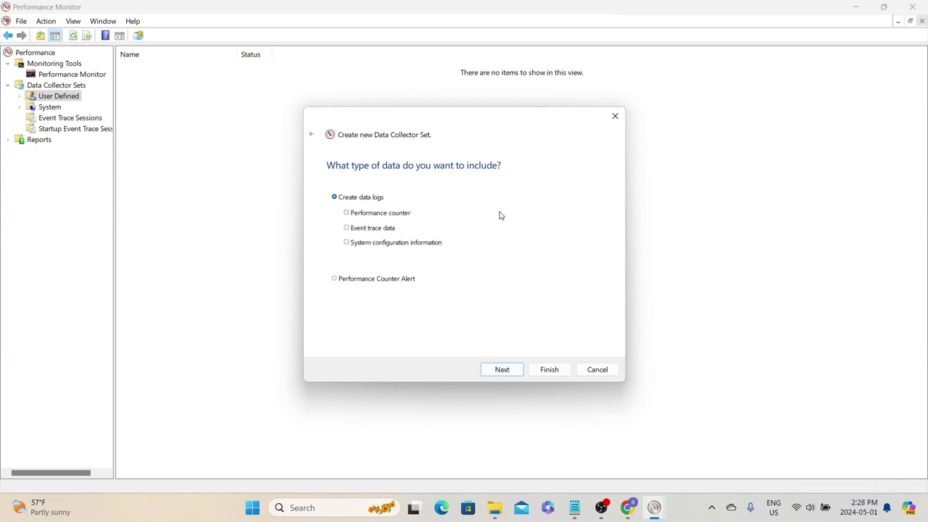
Include performance counter data logs and add the Processor object's % Processor Time counter for the _Total instance
left_click(346, 213)
left_click(509, 374)
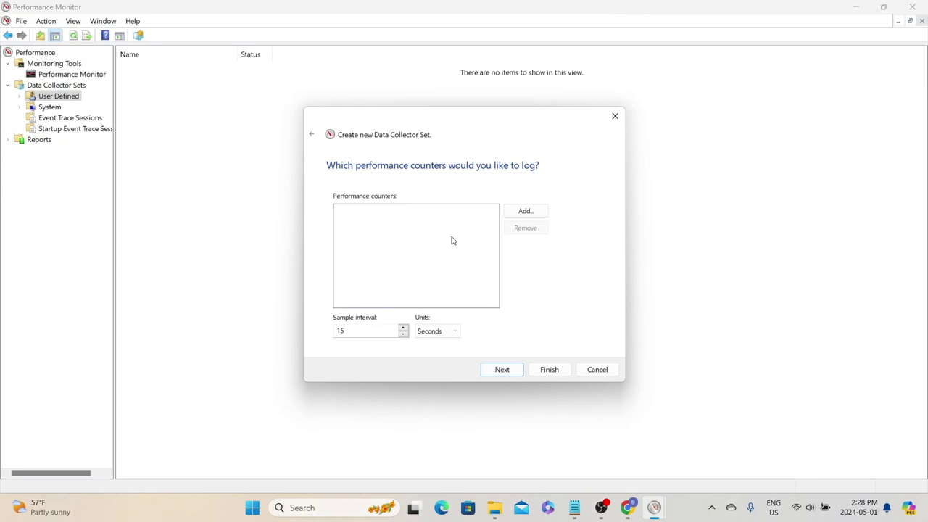
left_click(527, 213)
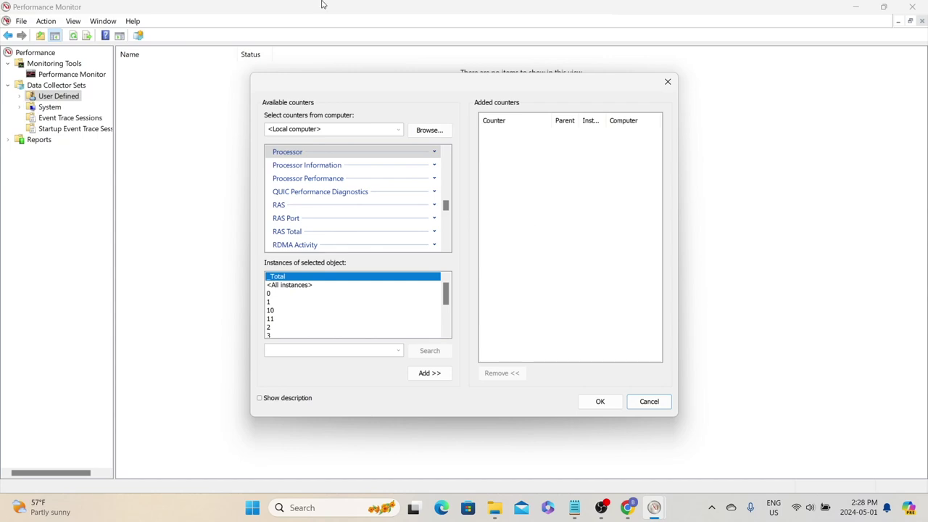
left_click(434, 151)
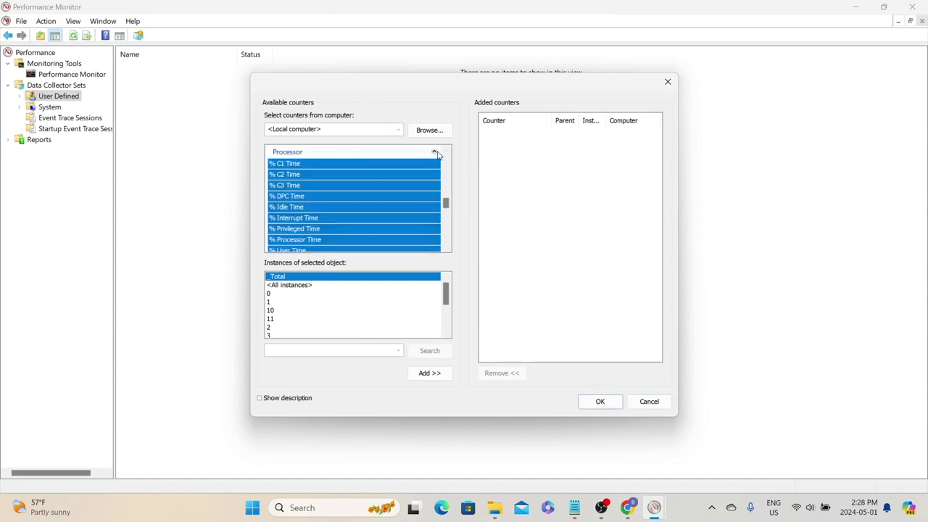
left_click(310, 240)
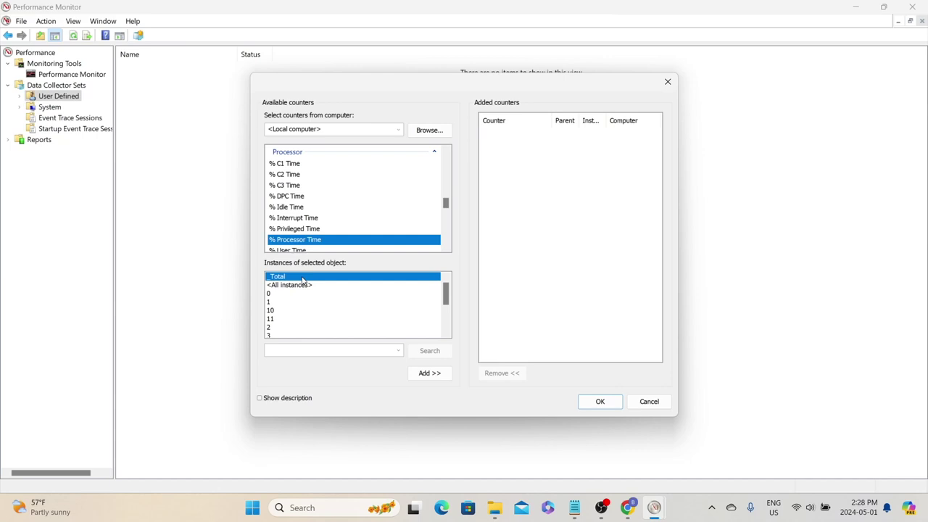
left_click(433, 373)
Add the Memory object's Available MBytes counter and accept the counter selection
left_click_drag(445, 203, 440, 190)
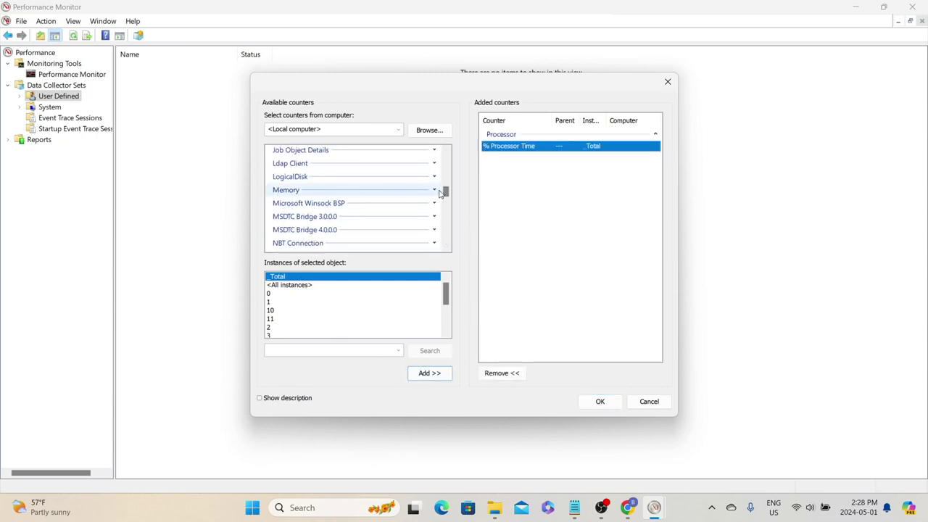
left_click(439, 189)
left_click(435, 190)
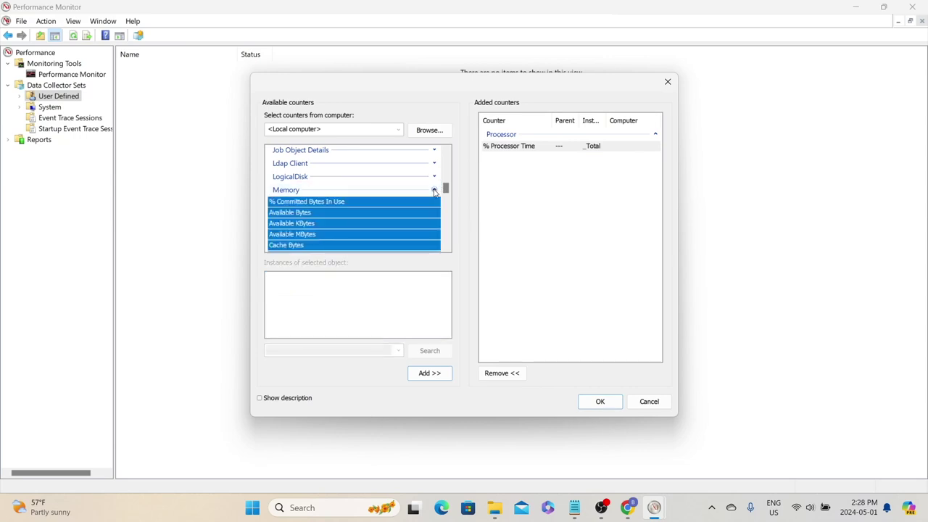
left_click(293, 234)
left_click(429, 374)
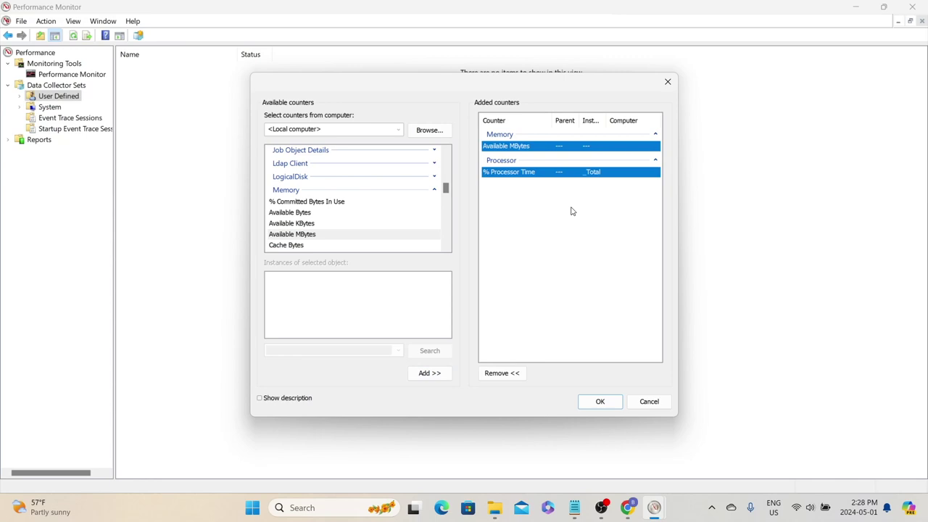
left_click(599, 403)
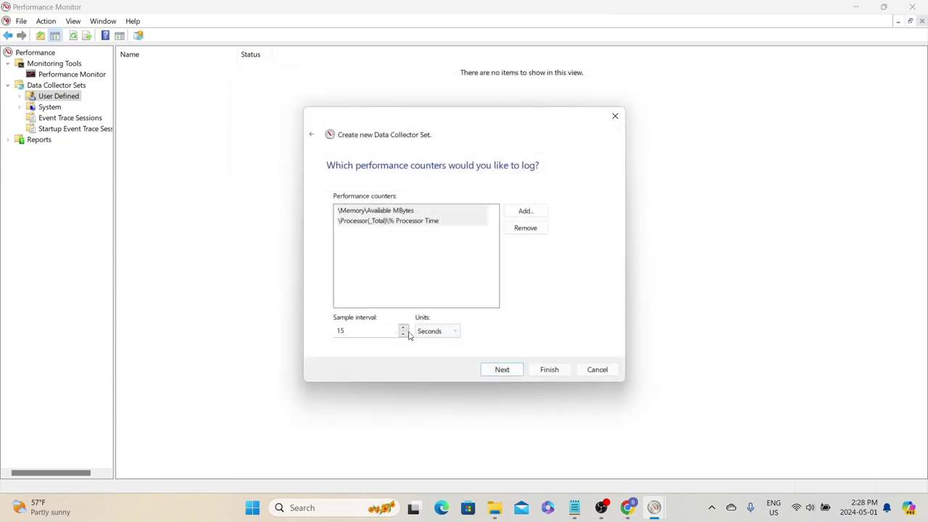
Set the sample interval to 1, keep the units in seconds, and continue to the save location
left_click(353, 330)
key("BackSpace")
left_click(454, 333)
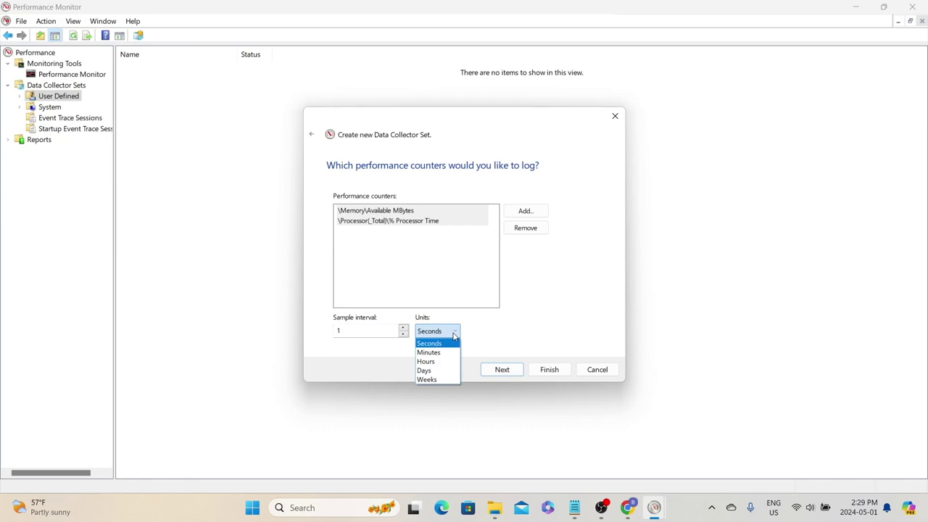
left_click(553, 329)
left_click(516, 370)
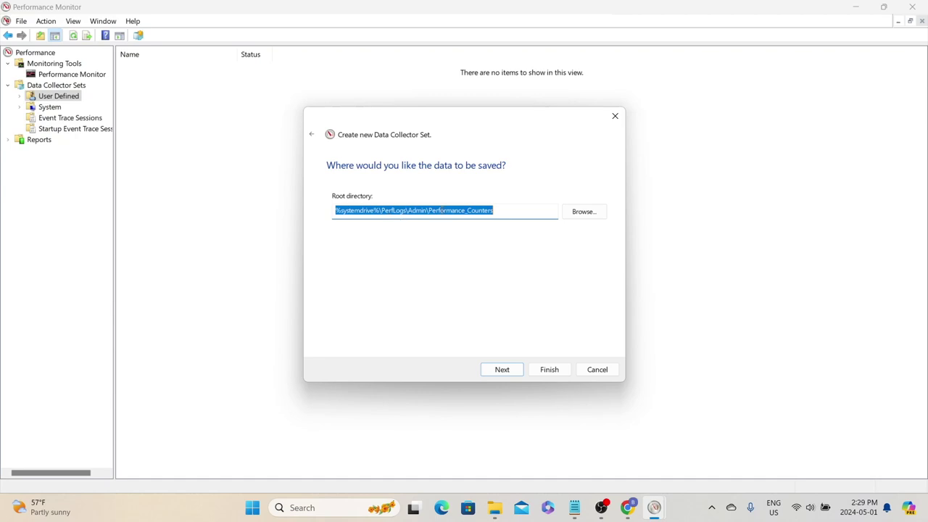
Create a Perfmon folder inside D:\jmeter as the root directory, and finish the data collector set with Save and close
left_click(591, 217)
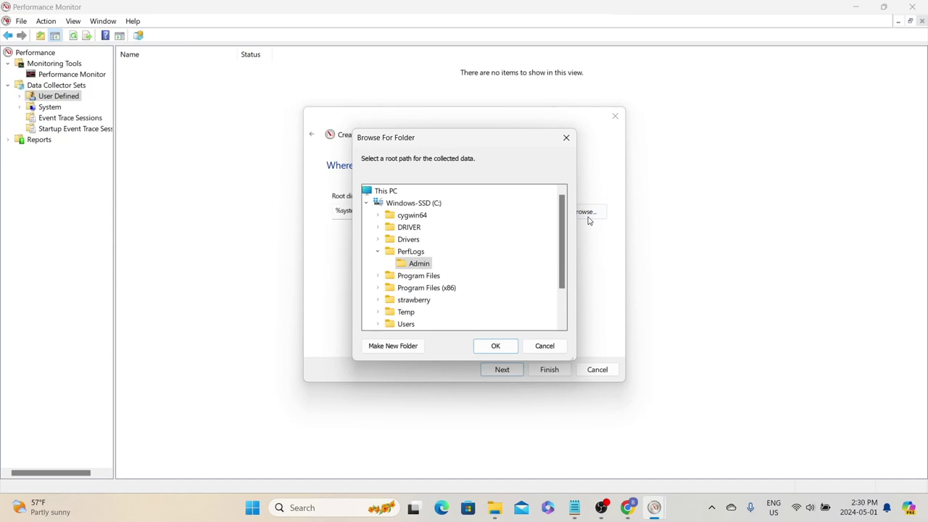
scroll(426, 283, "down", 2)
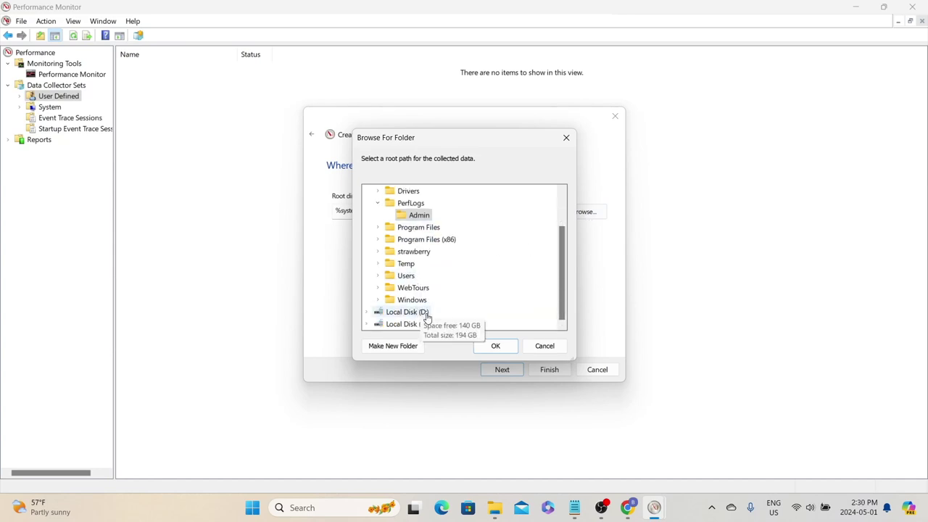
double_click(417, 311)
double_click(399, 288)
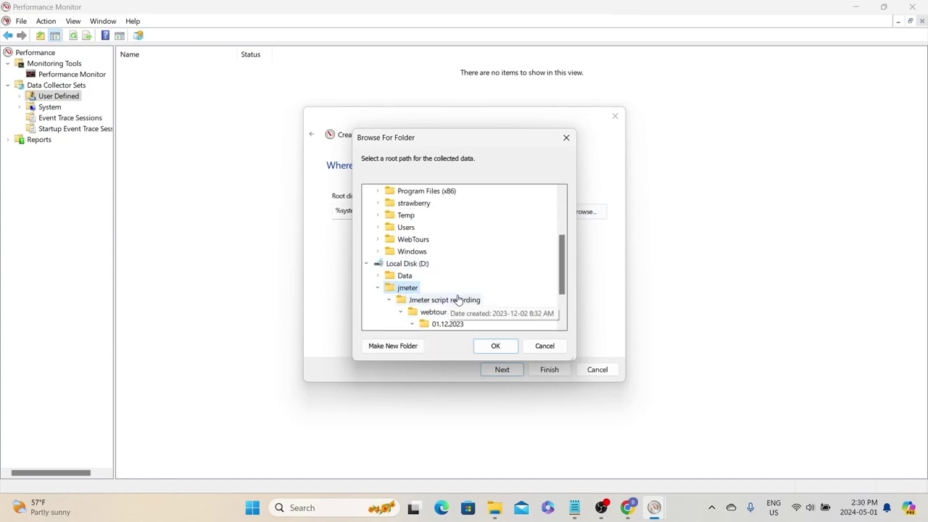
left_click(381, 348)
type("Perfmon")
key("Return")
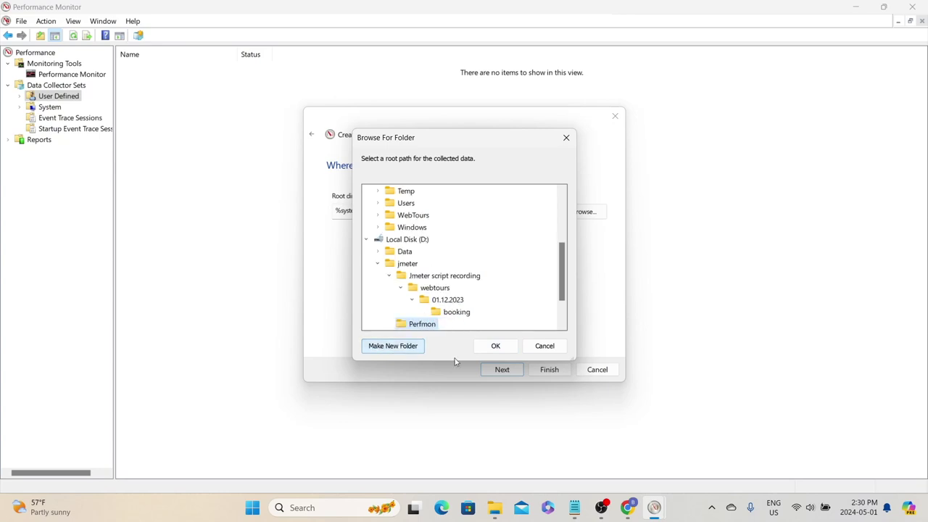
left_click(499, 349)
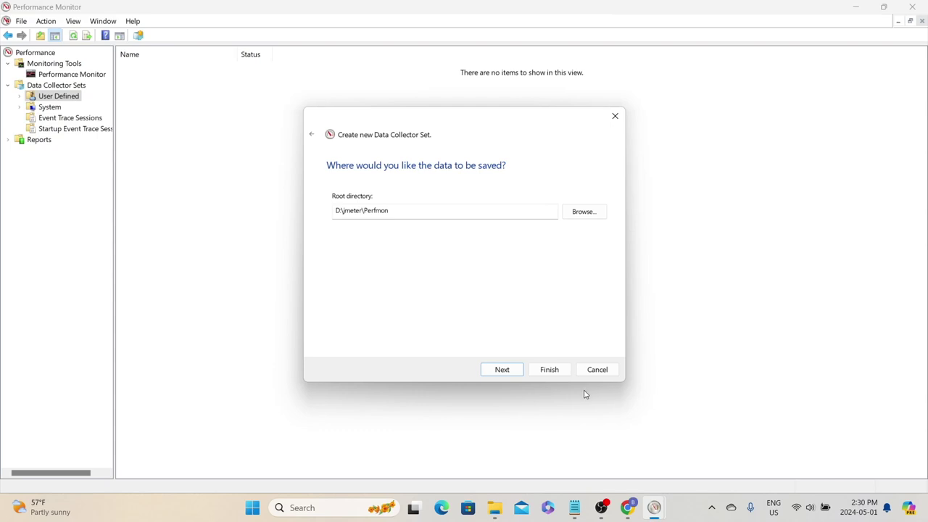
left_click(501, 371)
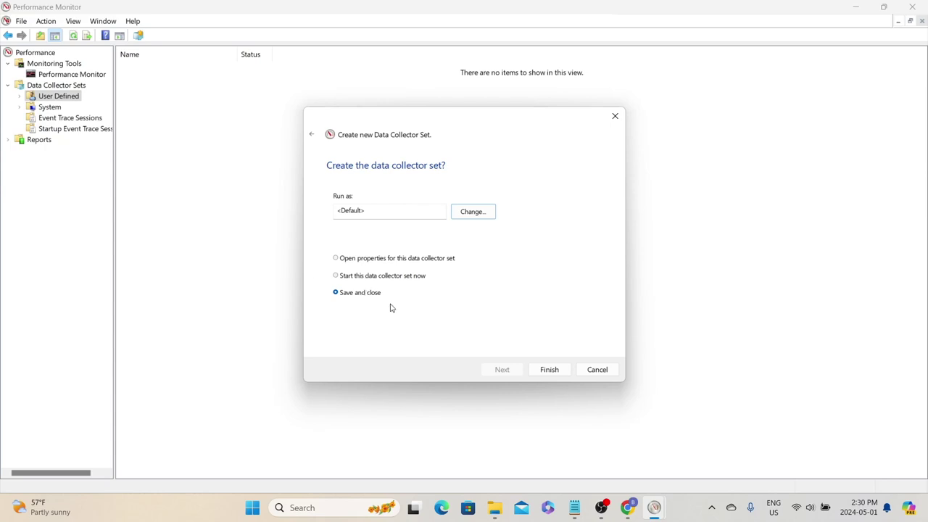
left_click(548, 370)
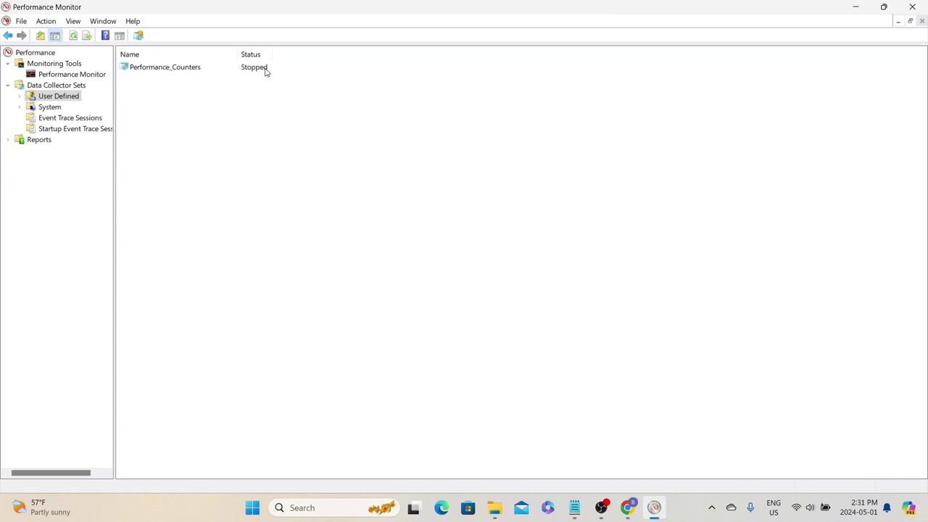
Open the properties of Performance_Counters and examine its general, directory and security settings
right_click(146, 68)
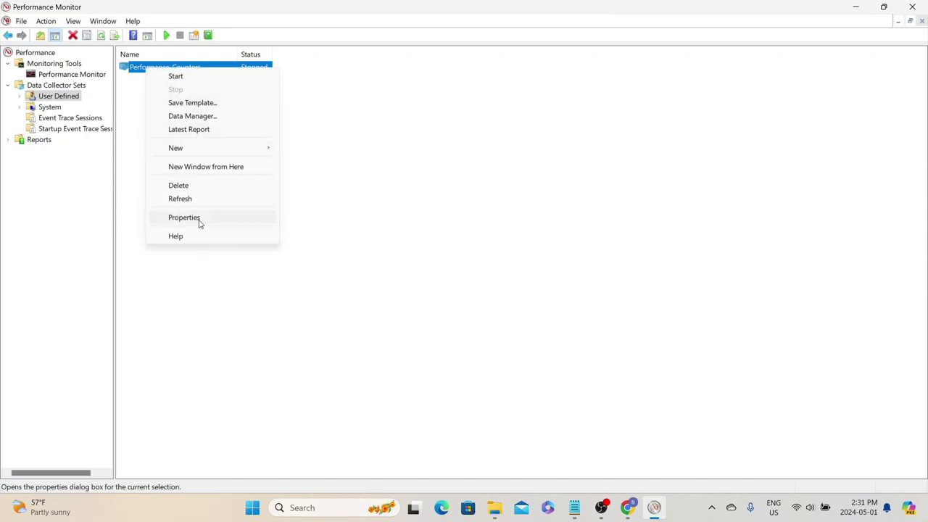
left_click(198, 223)
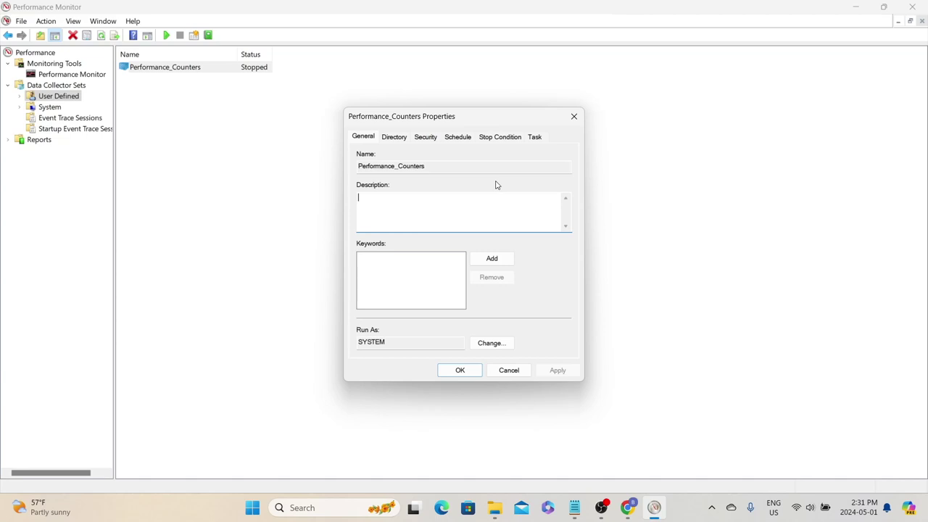
left_click_drag(388, 166, 425, 166)
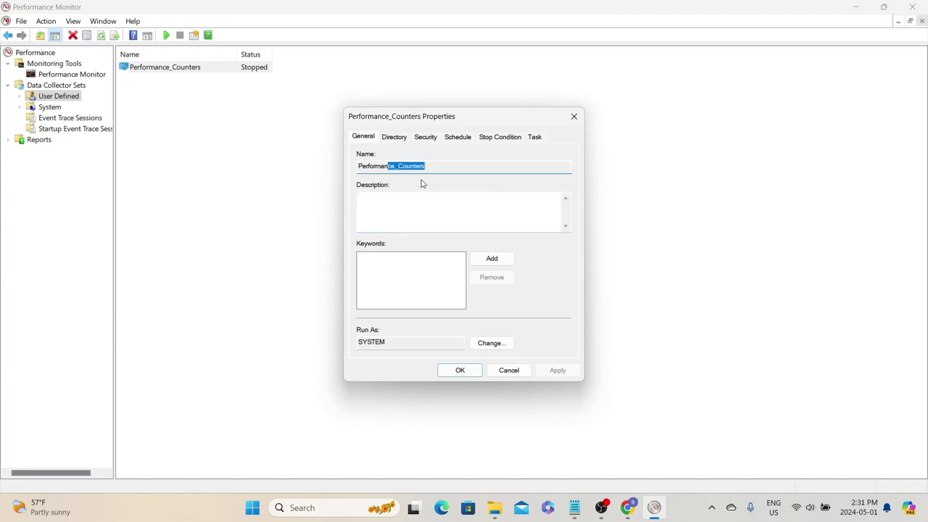
left_click(458, 208)
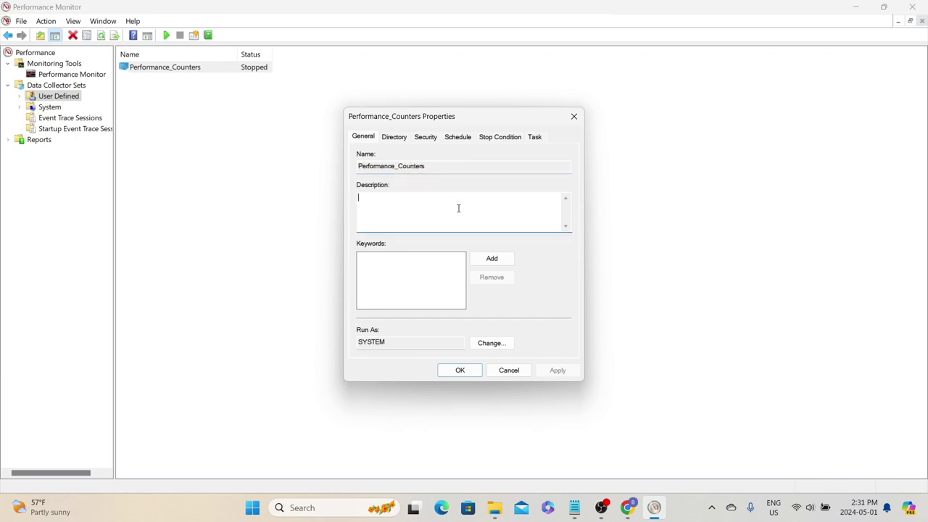
left_click(383, 136)
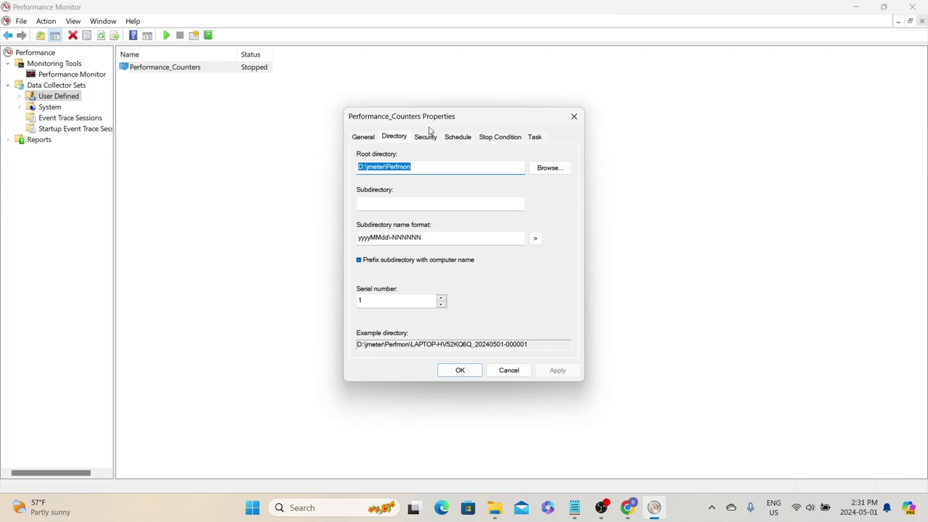
left_click(429, 137)
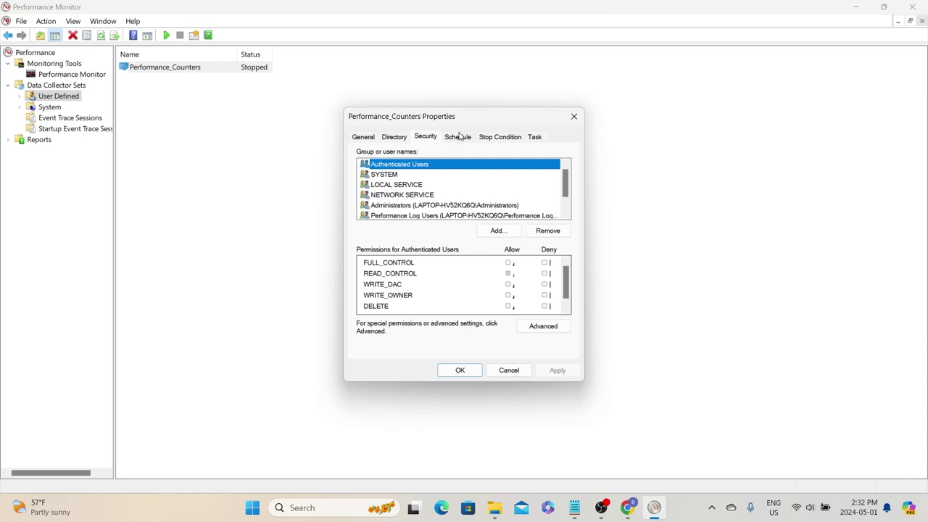
Examine the schedule settings of Performance_Counters, including the options for adding a schedule, plus its stop condition and task settings
left_click(461, 137)
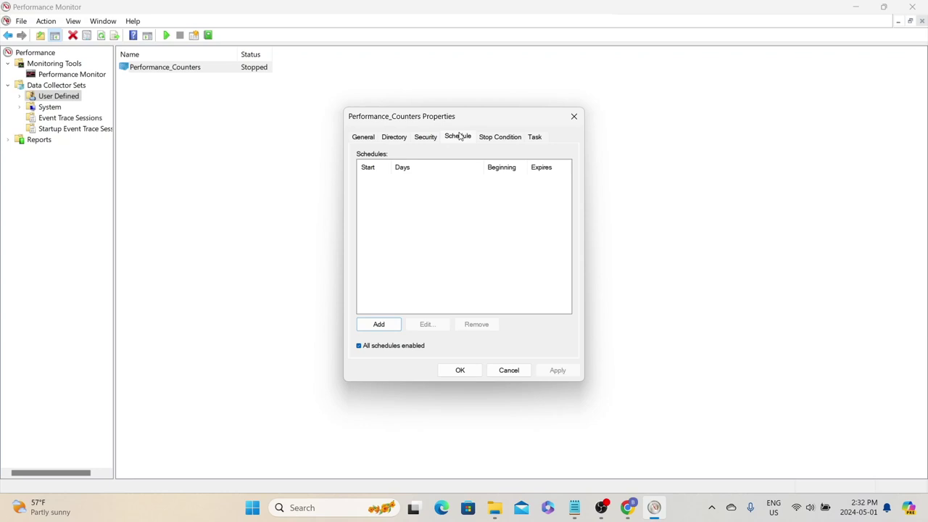
left_click(369, 325)
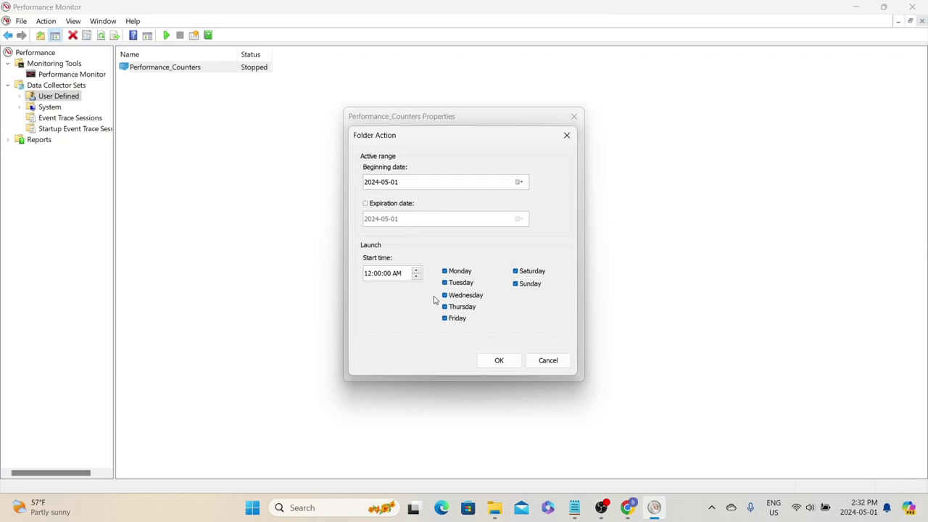
left_click(547, 360)
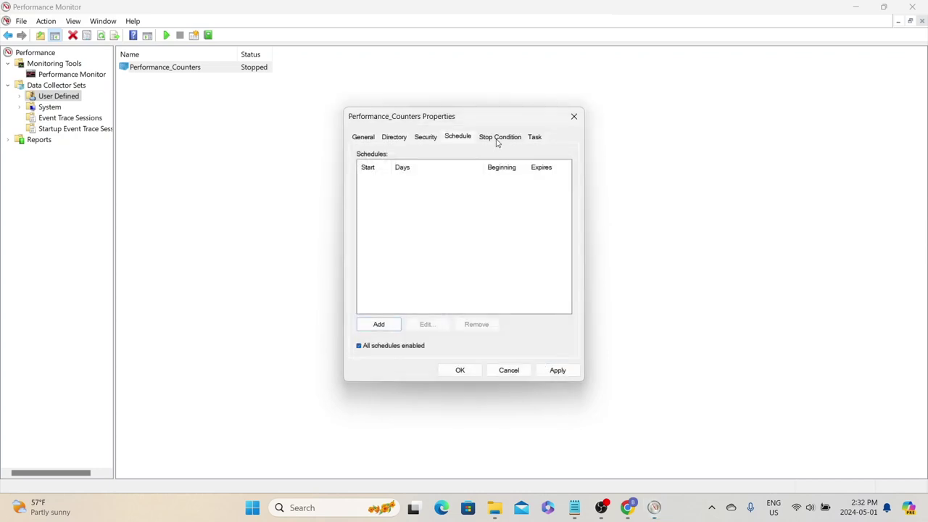
left_click(497, 139)
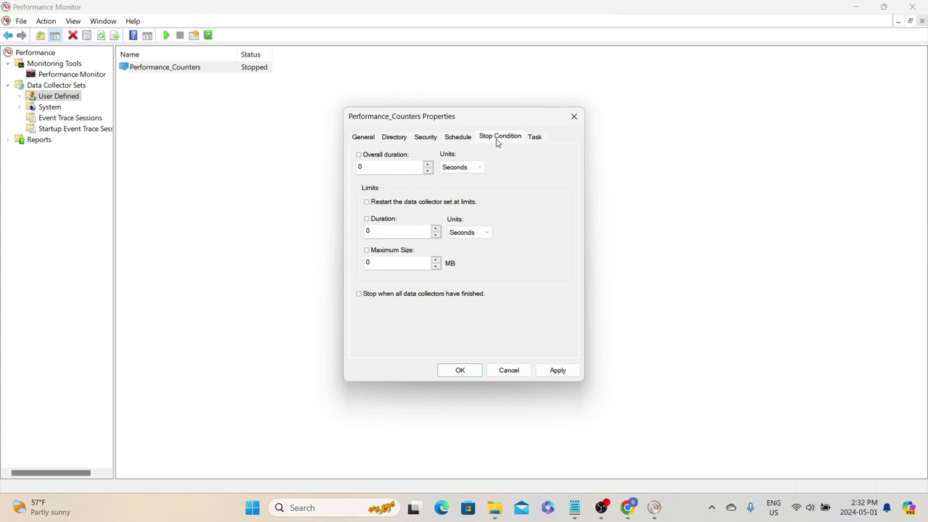
left_click(534, 137)
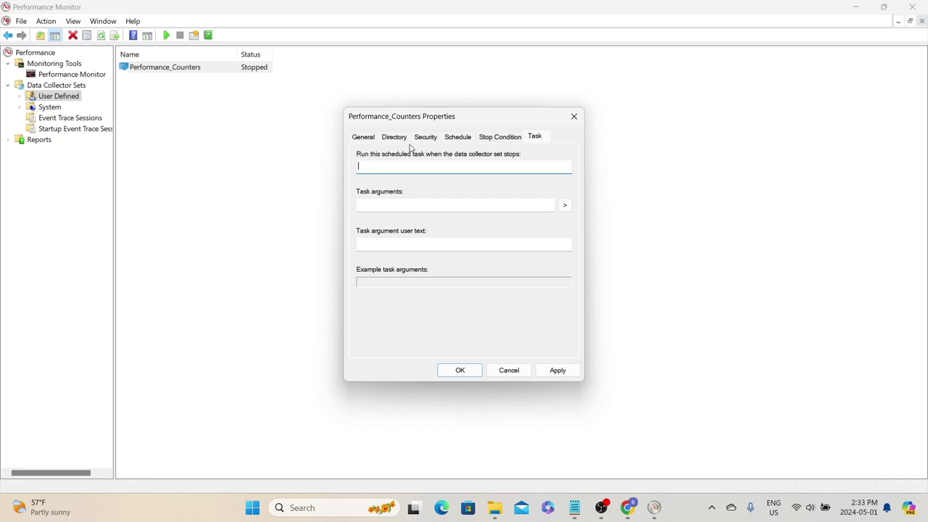
Apply the Performance_Counters properties and close them
left_click(372, 138)
left_click(444, 137)
left_click(564, 372)
left_click(460, 371)
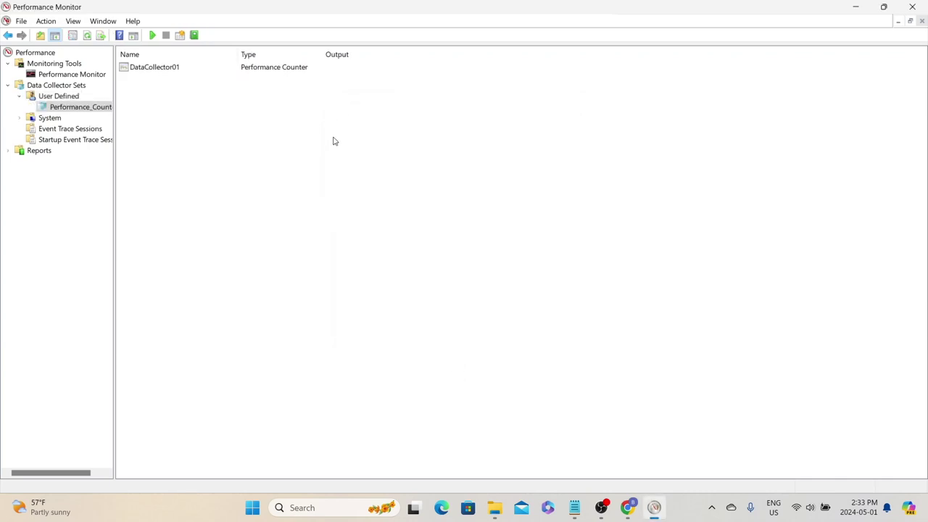
Set the log format of DataCollector01 to Comma Separated, apply it and close the properties
right_click(151, 69)
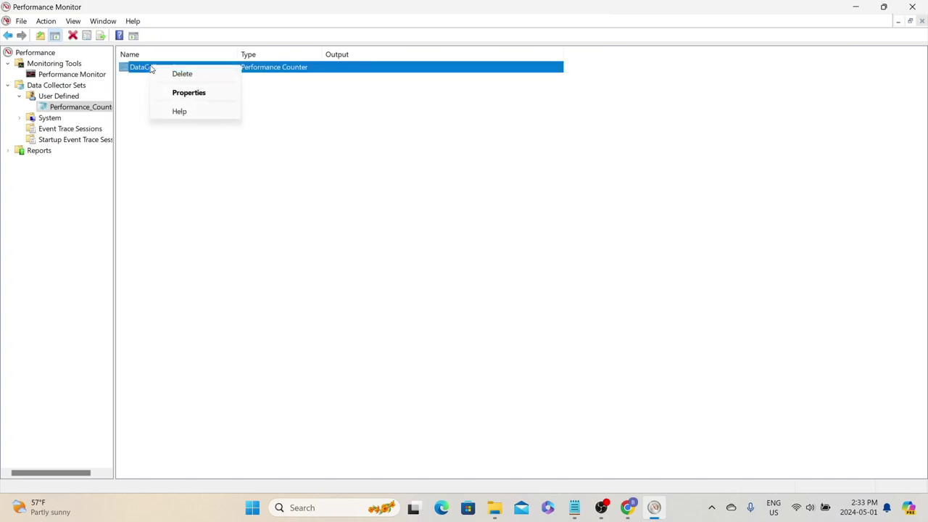
left_click(197, 98)
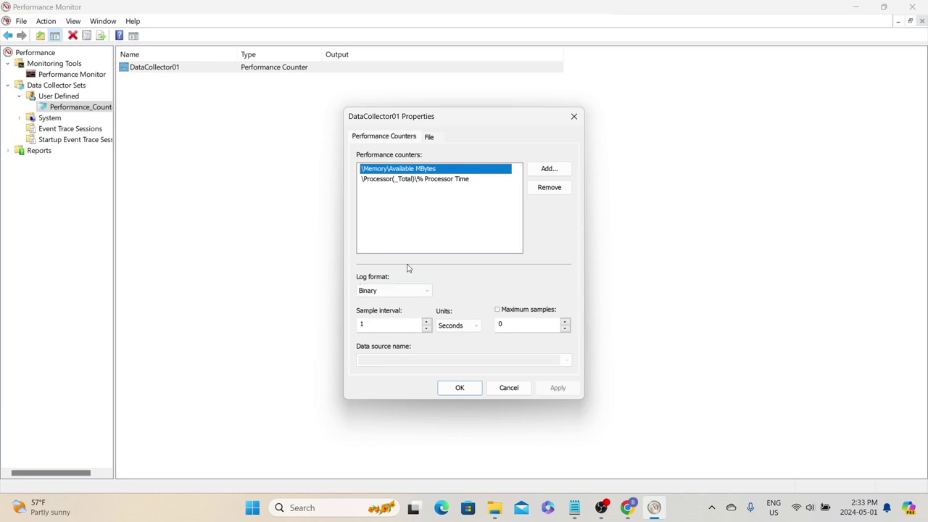
left_click(364, 293)
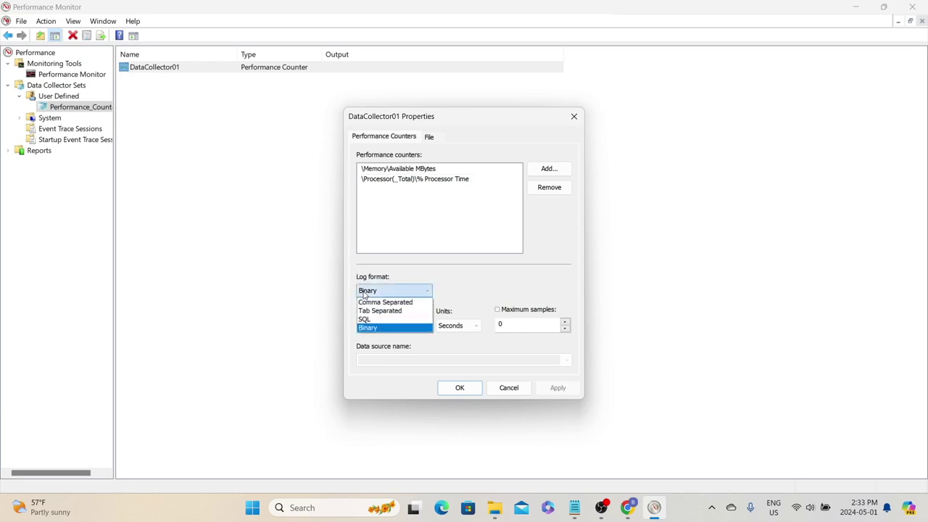
left_click(381, 300)
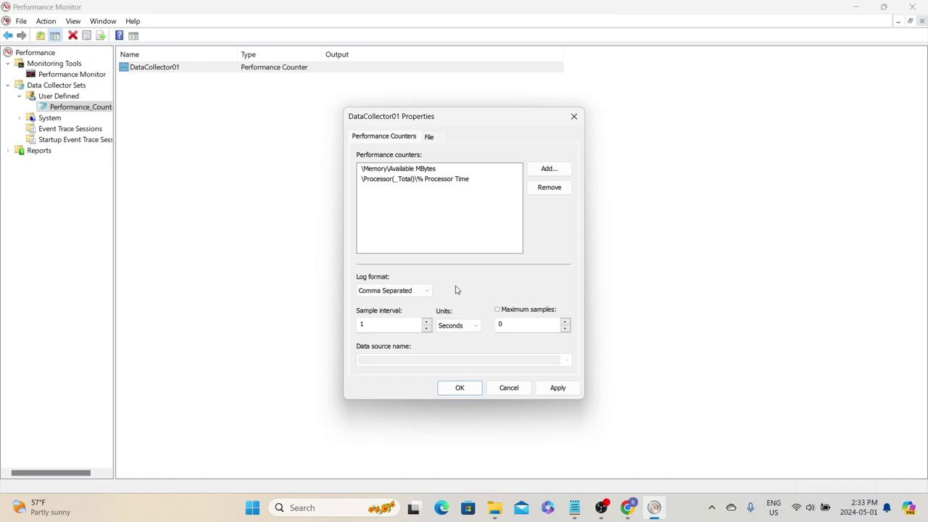
left_click(564, 395)
left_click(453, 391)
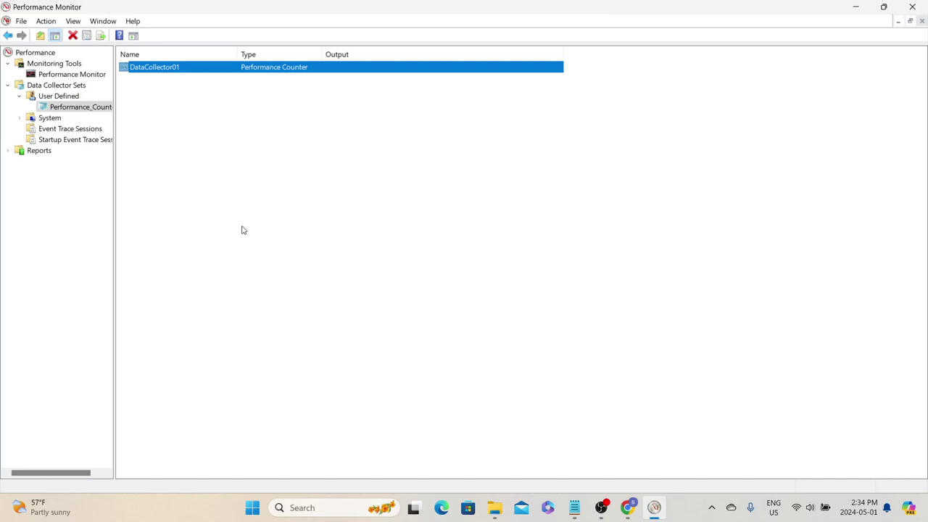
Start the Performance_Counters data collector set, let it collect samples for about two minutes, and stop it
right_click(77, 109)
left_click(140, 118)
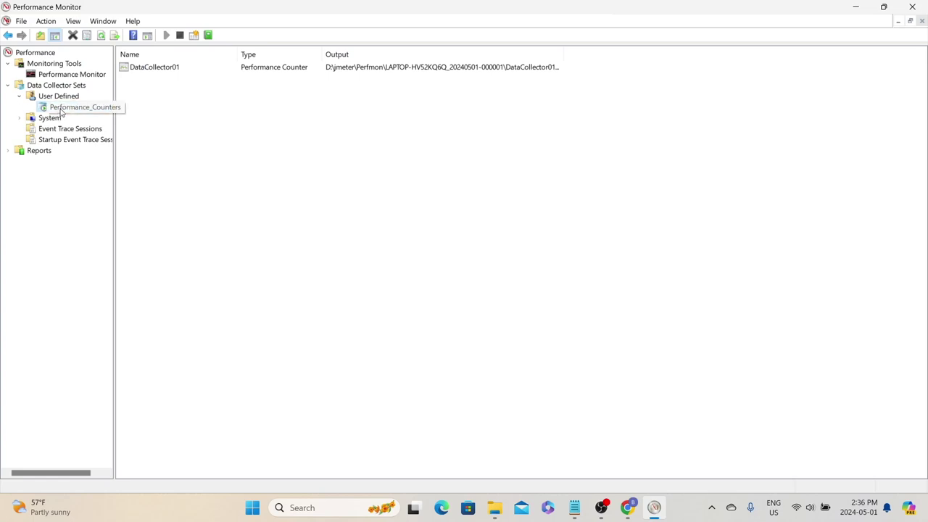
right_click(61, 111)
left_click(92, 128)
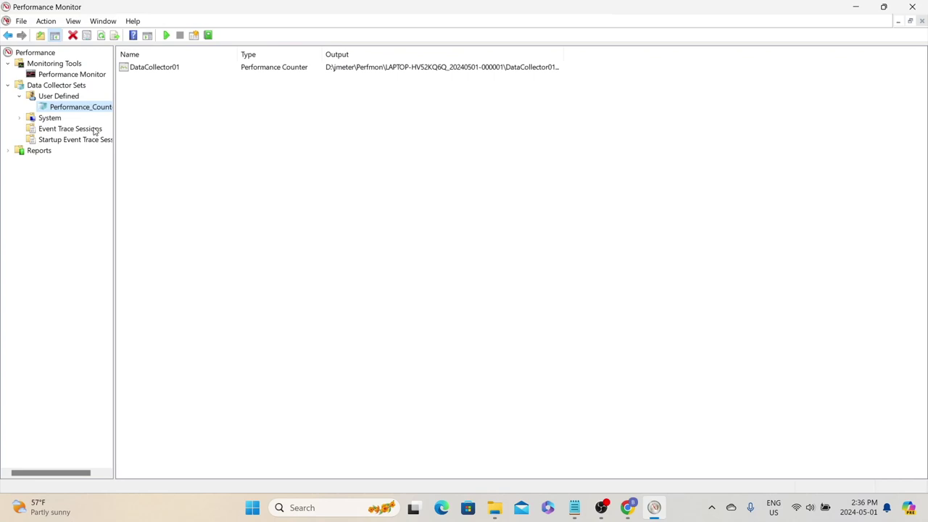
Check the DataCollector01 output path and open the generated log folder inside D:\jmeter\Perfmon in File Explorer
left_click(326, 68)
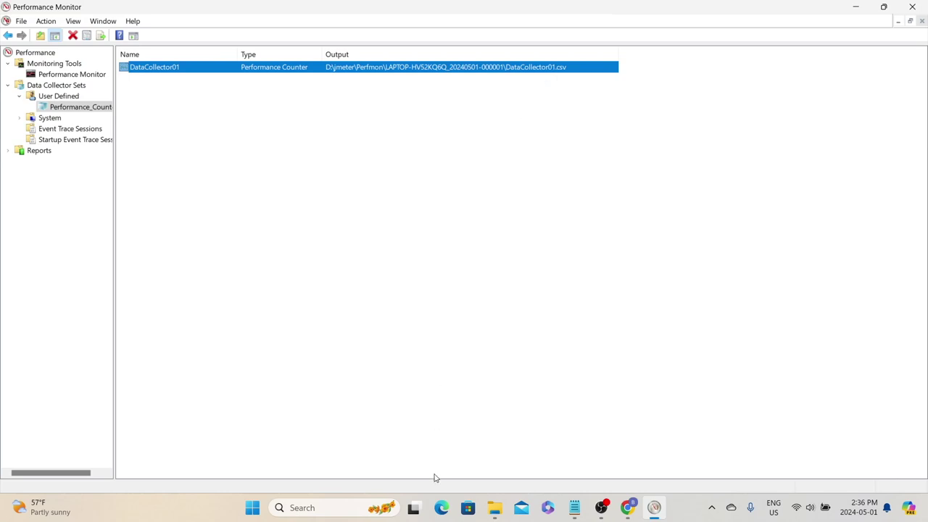
left_click(499, 513)
left_click(63, 448)
double_click(129, 138)
left_click(134, 133)
double_click(134, 133)
double_click(150, 117)
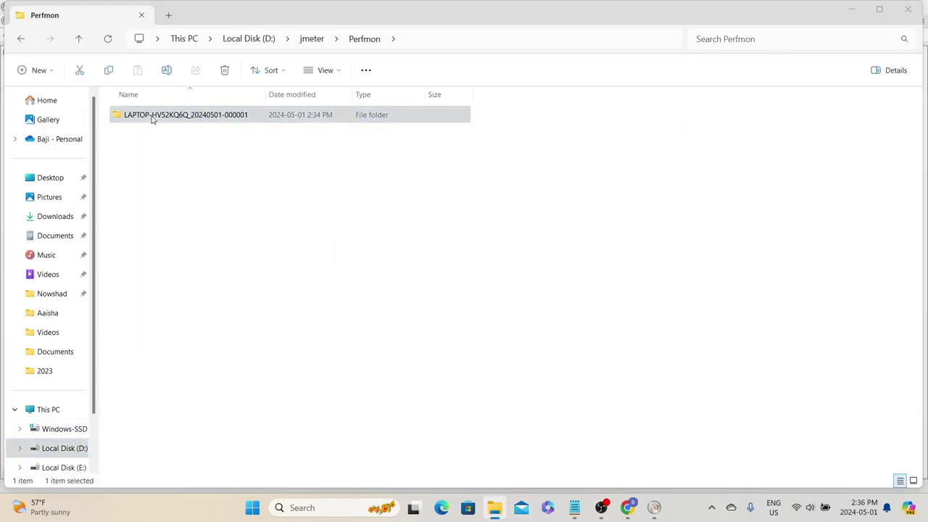
left_click(497, 272)
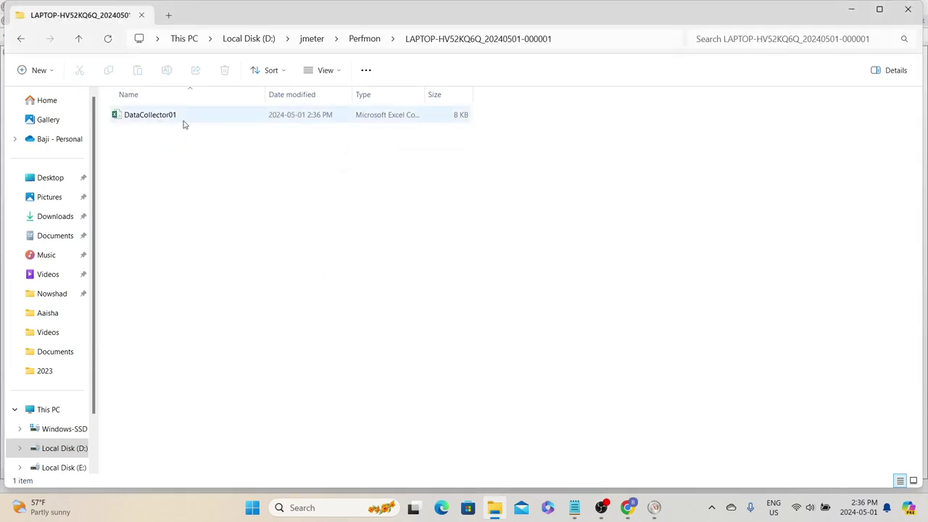
Launch Excel 2016, dismiss its activation wizard and open the DataCollector01 CSV log
left_click(324, 506)
type("excel 2016")
key("Return")
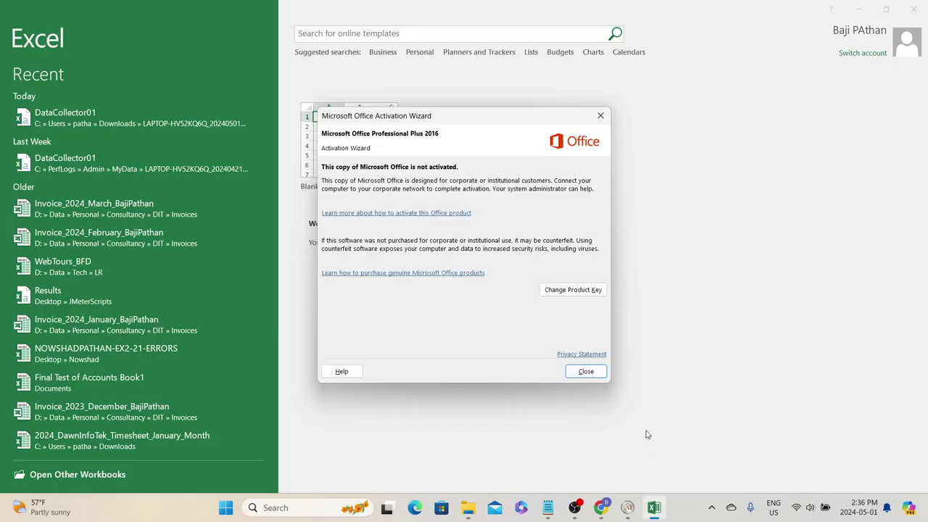
left_click(585, 371)
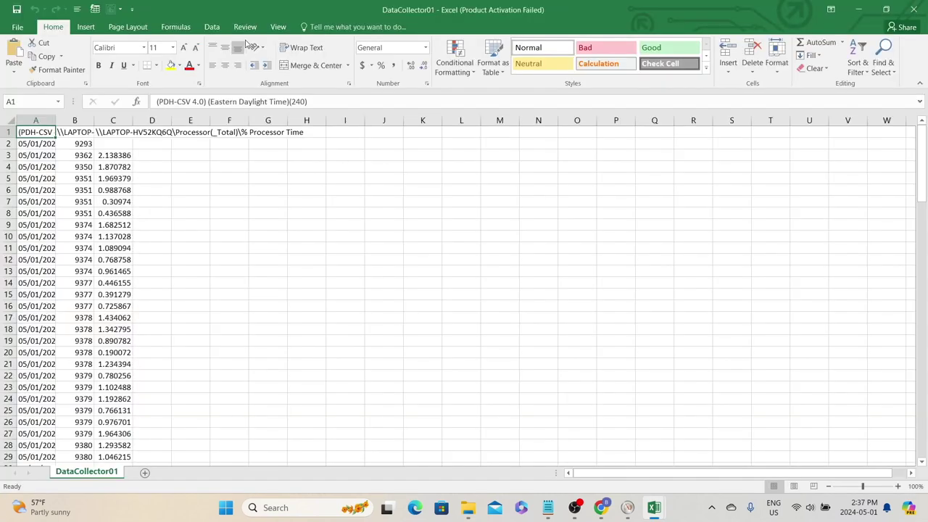
Autofit the widths of columns A, B and C so the timestamps and counter headers show in full
double_click(56, 120)
left_click(193, 121)
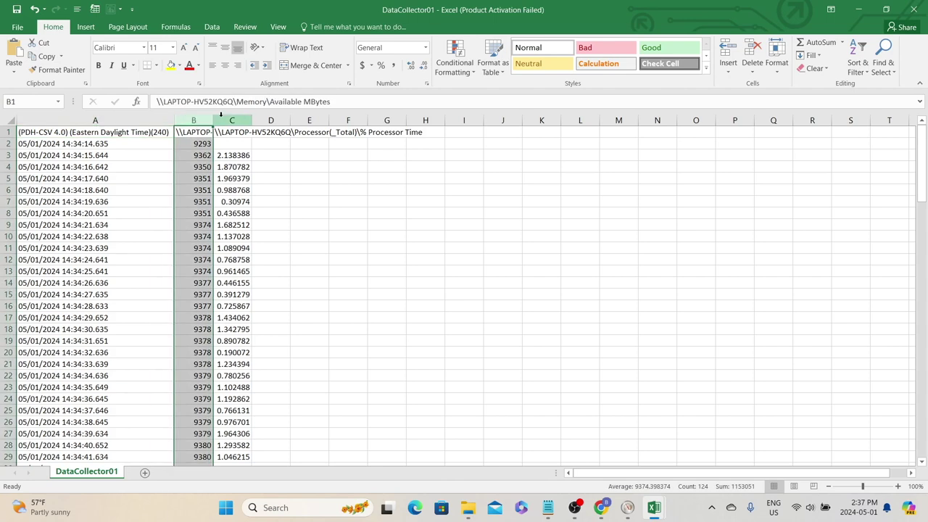
left_click(221, 118)
double_click(213, 121)
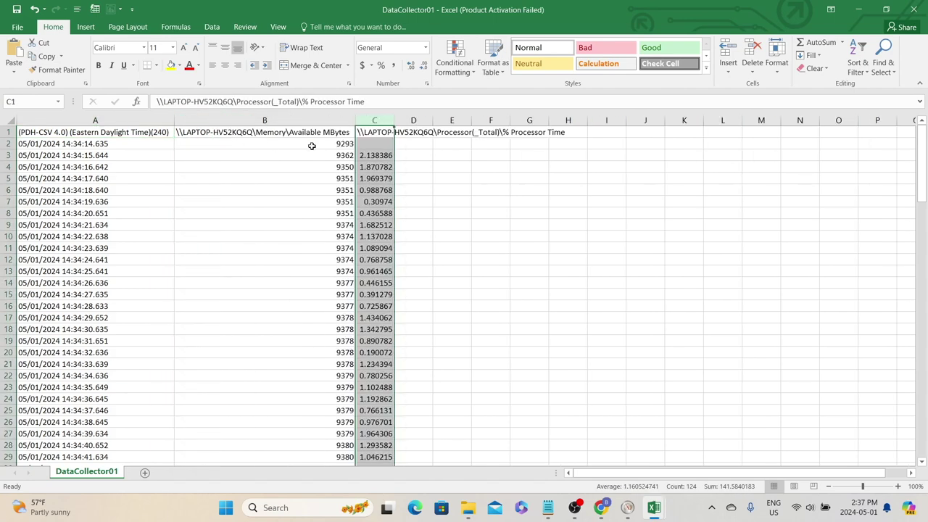
left_click(326, 132)
double_click(393, 120)
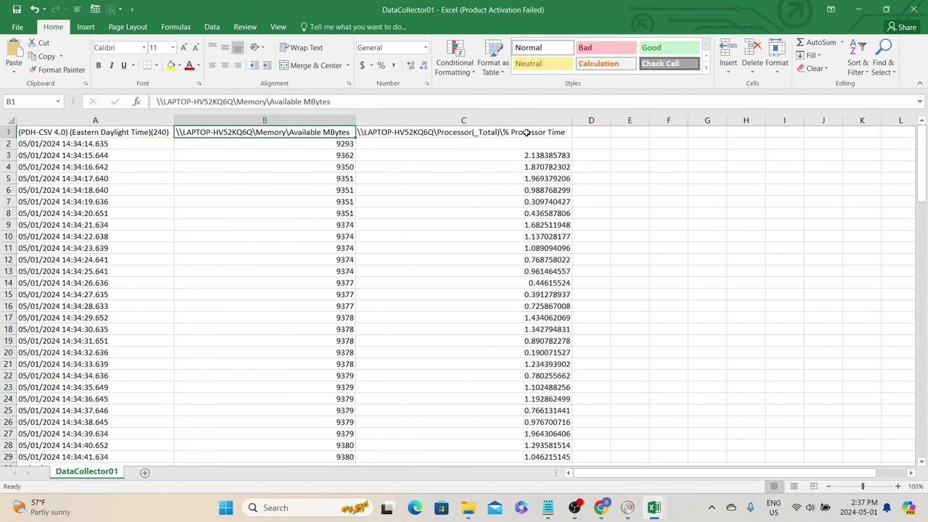
Create a copy of the DataCollector01 worksheet in front of the original
right_click(105, 472)
left_click(146, 377)
left_click(81, 427)
left_click(160, 444)
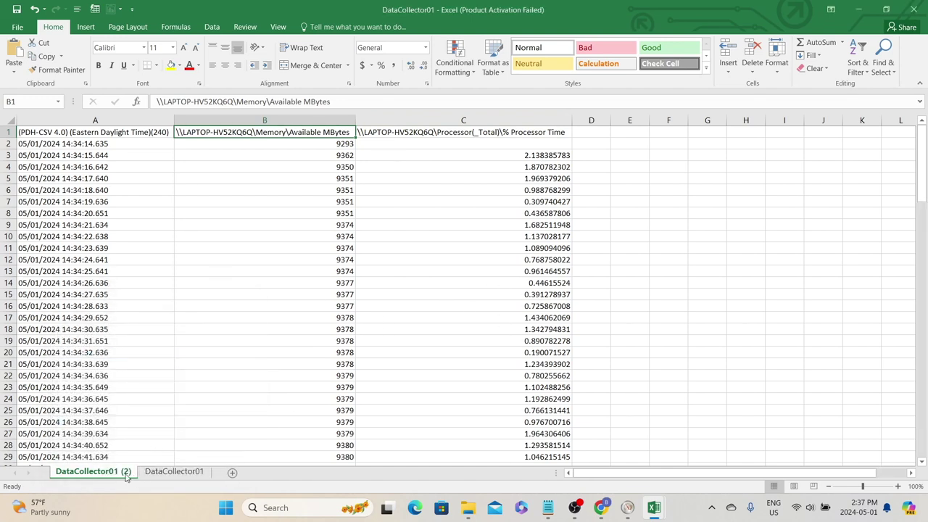
Rename the copied worksheet CPU and the original DataCollector01 worksheet Memory
double_click(127, 473)
type("CPU")
left_click(116, 473)
double_click(109, 472)
type("Memory")
Delete the Memory Available MBytes column from the CPU sheet
left_click(63, 472)
left_click(270, 119)
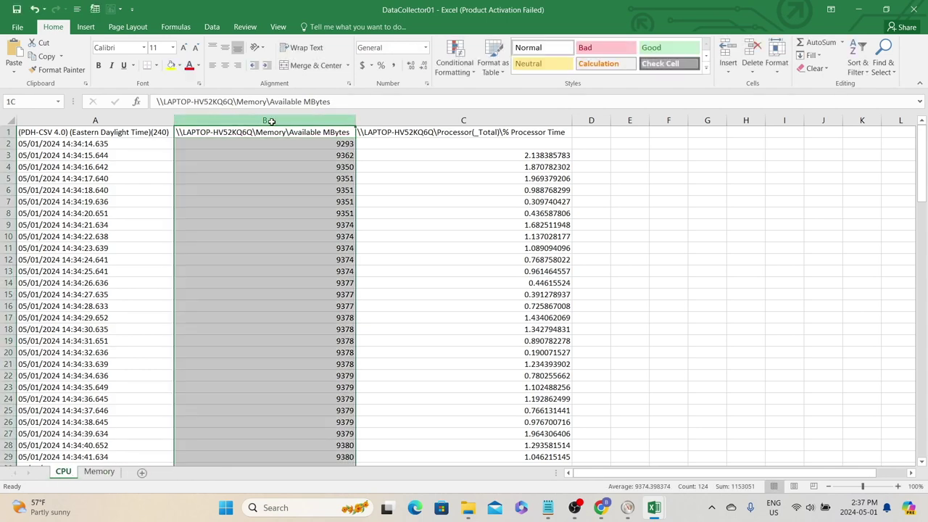
type("r")
key("Escape")
key("ctrl+minus")
Insert a 2-D line chart of the timestamps and % Processor Time on the CPU sheet, then enlarge it and move it up
left_click_drag(95, 132, 361, 450)
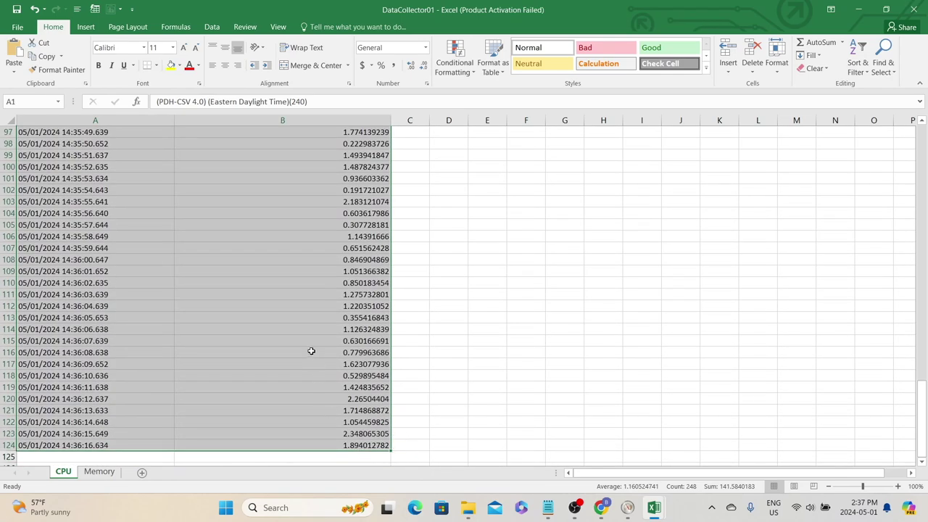
scroll(283, 342, "up", 20)
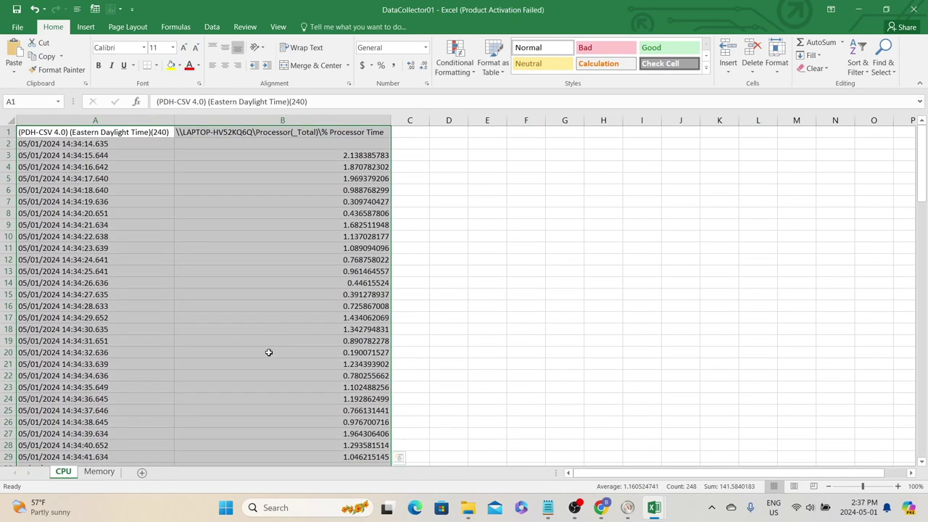
left_click(86, 27)
left_click(435, 55)
left_click(443, 91)
left_click_drag(620, 389, 878, 436)
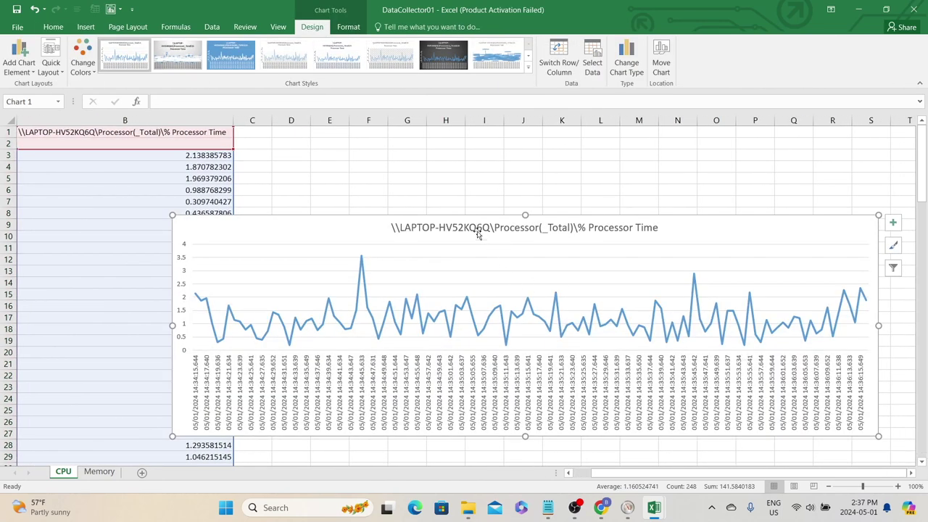
left_click_drag(483, 237, 506, 181)
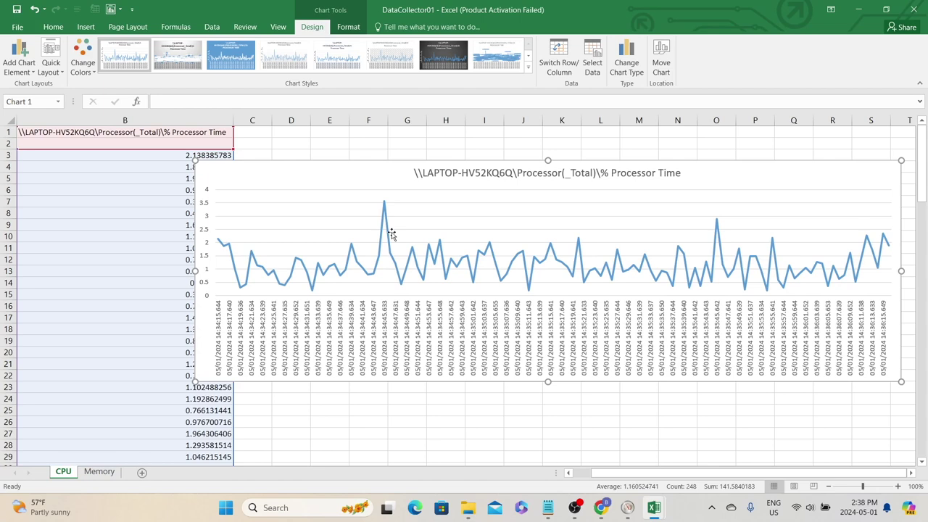
Delete the % Processor Time column from the Memory sheet
left_click(100, 472)
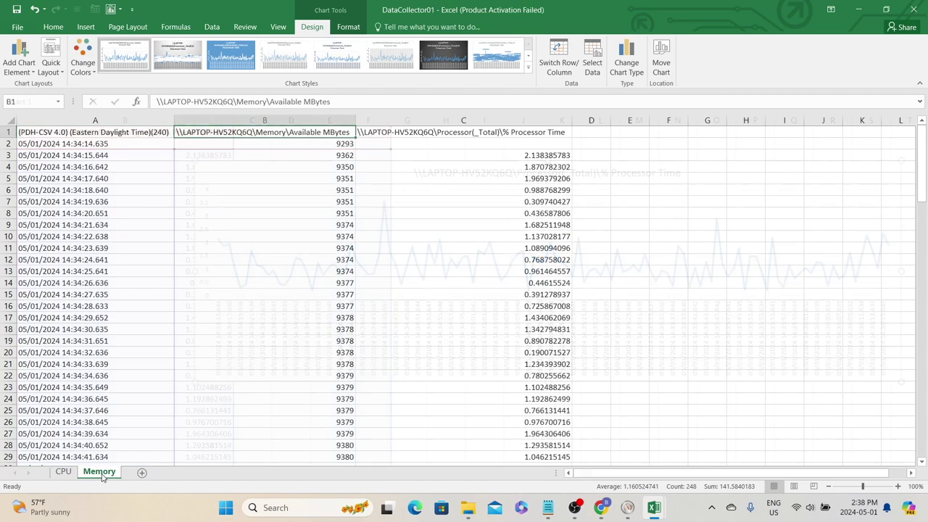
left_click(496, 121)
right_click(496, 121)
left_click(544, 218)
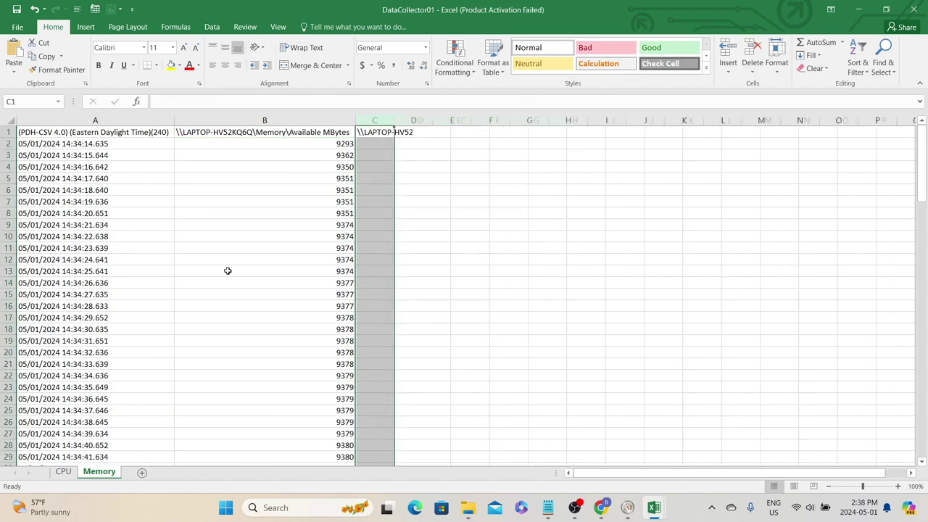
Insert a 2-D line chart of the timestamps and Available MBytes on the Memory sheet and enlarge it
left_click(82, 133)
key("ctrl+shift+End")
left_click(85, 27)
left_click(440, 63)
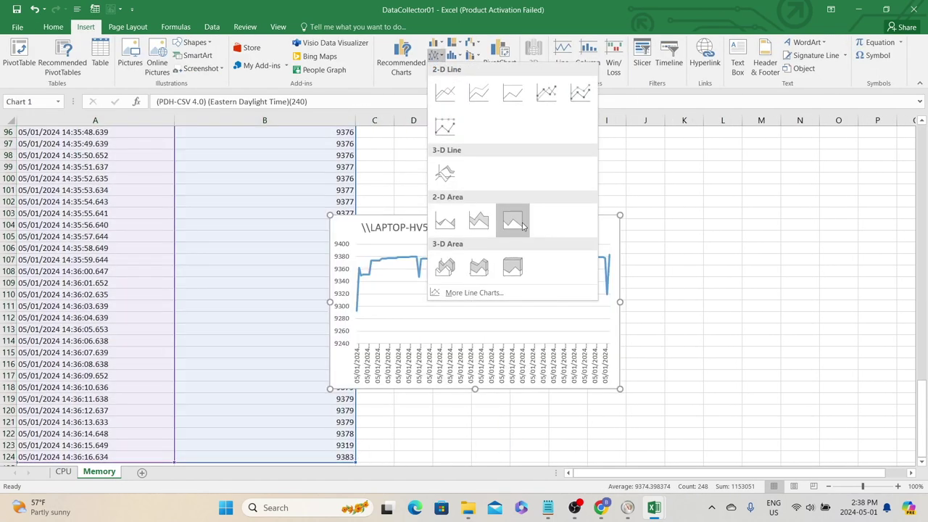
left_click(513, 220)
left_click_drag(619, 387, 787, 464)
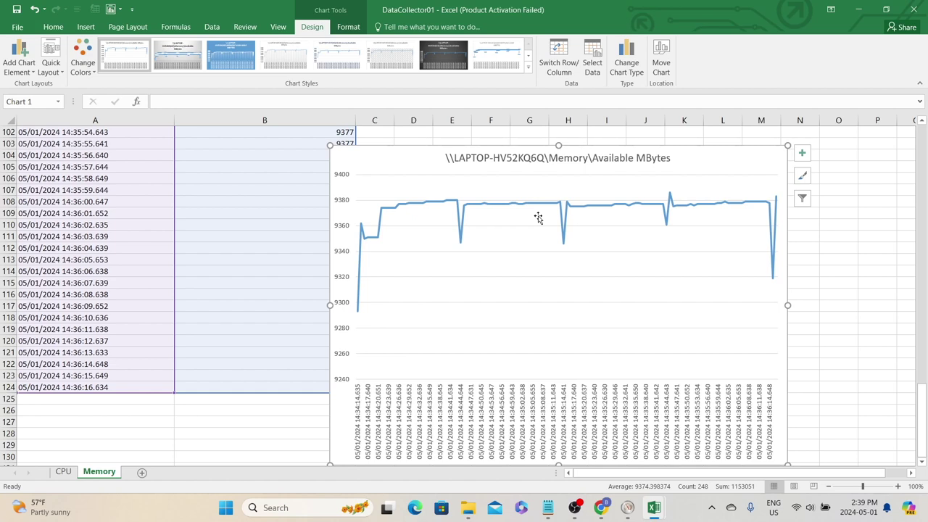
Switch to Chrome and review the description and threshold of the % Processor time counter in Performance-Counters.md
mouse_move(464, 513)
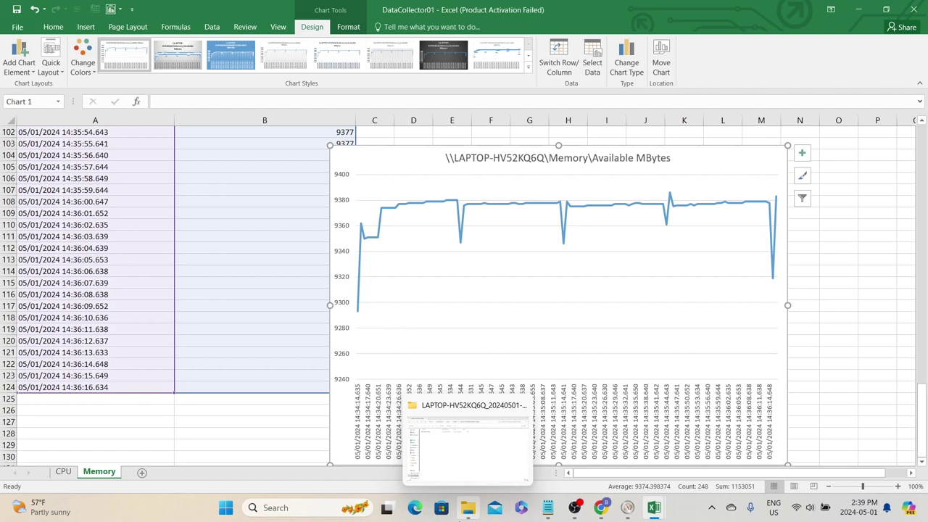
left_click(601, 512)
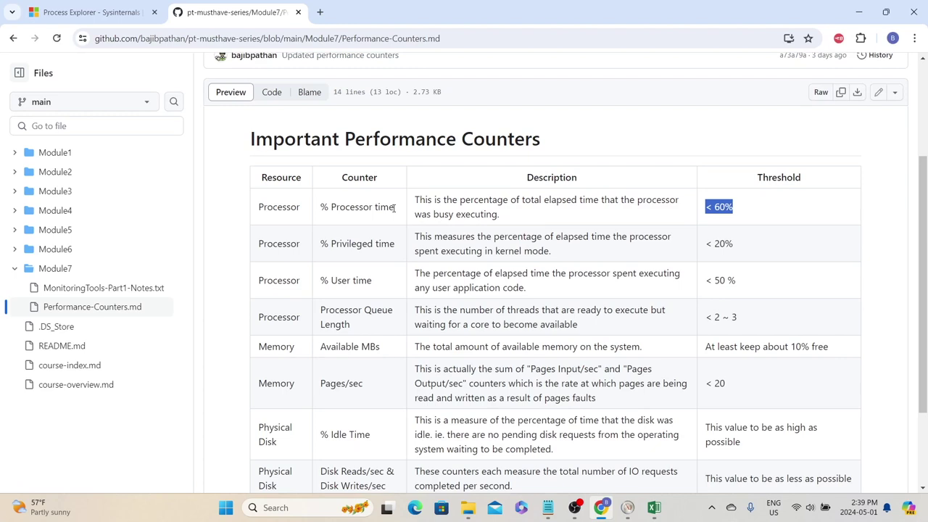
left_click_drag(320, 204, 412, 236)
left_click(321, 208)
left_click_drag(315, 209, 355, 216)
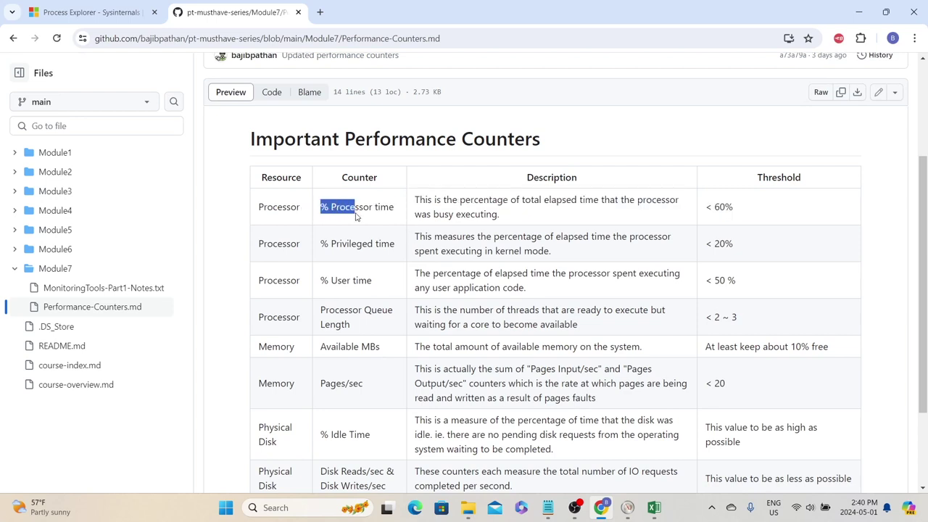
left_click_drag(425, 204, 518, 218)
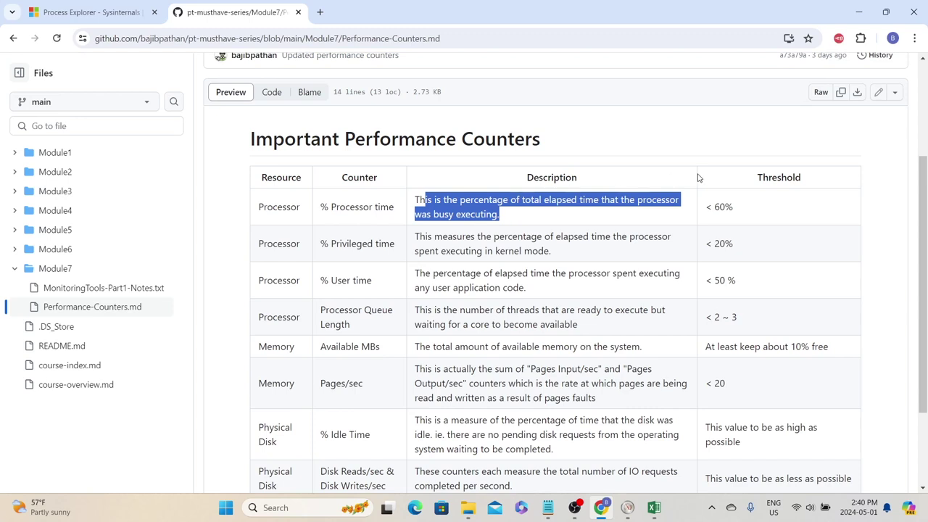
mouse_move(725, 208)
left_mouse_down()
mouse_move(715, 219)
mouse_move(730, 207)
mouse_move(720, 209)
left_mouse_up()
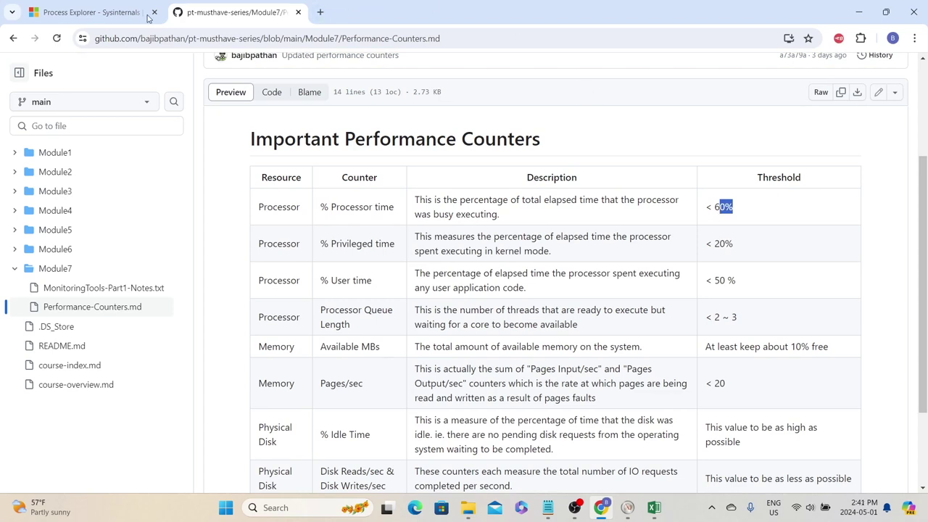
Open the Sysinternals Process Explorer page and view its download section
left_click(81, 12)
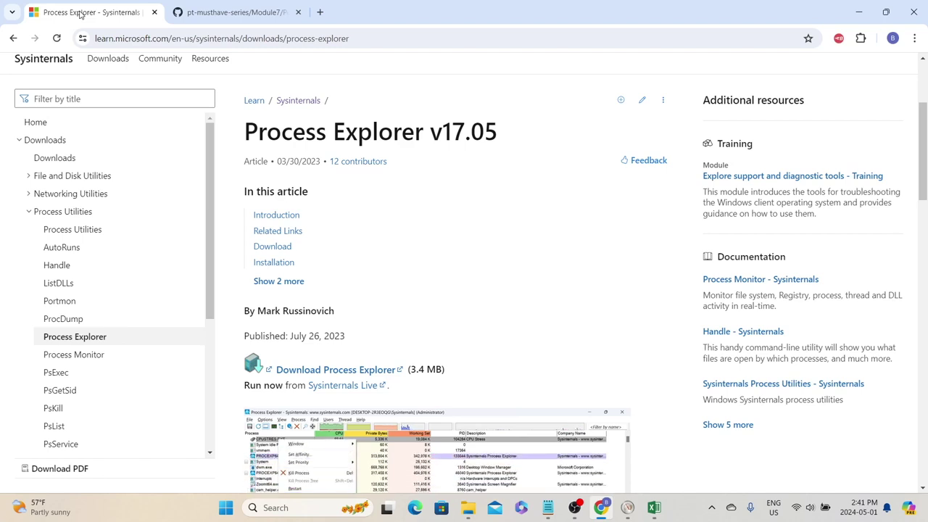
scroll(160, 110, "down", 2)
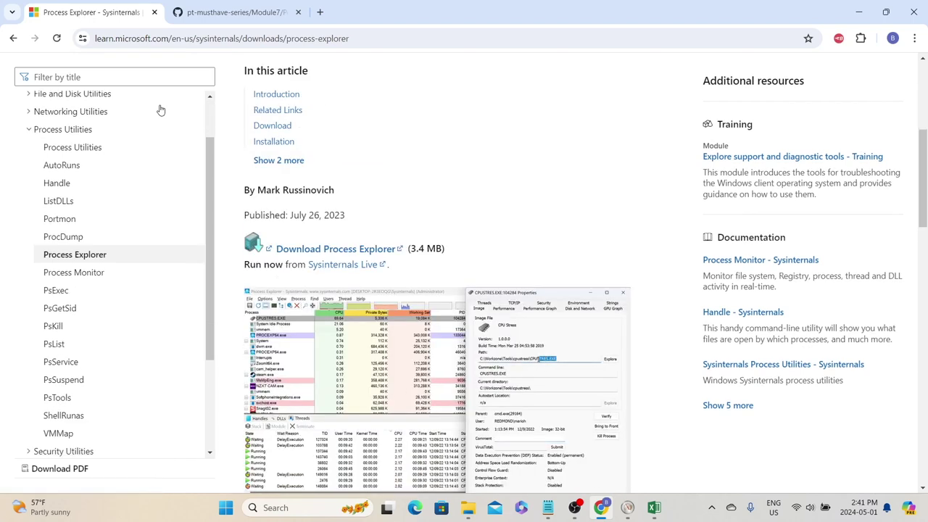